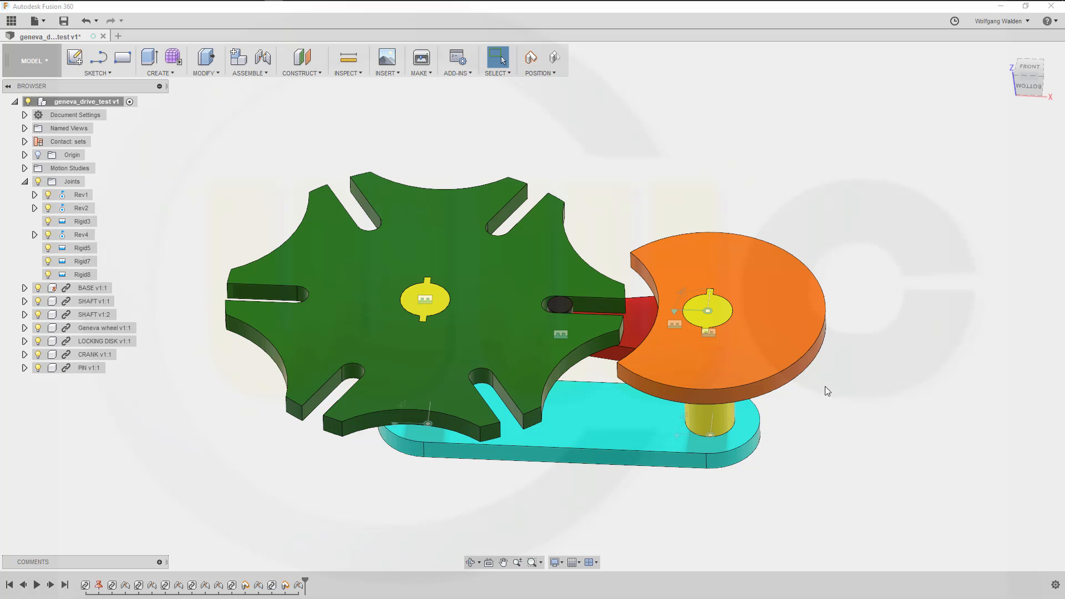
# Preview the finished Geneva drive's motion by animating joint Rev2 and the whole model from that joint.
pyautogui.moveTo(535, 464); pyautogui.dragTo(535, 444, button='middle')
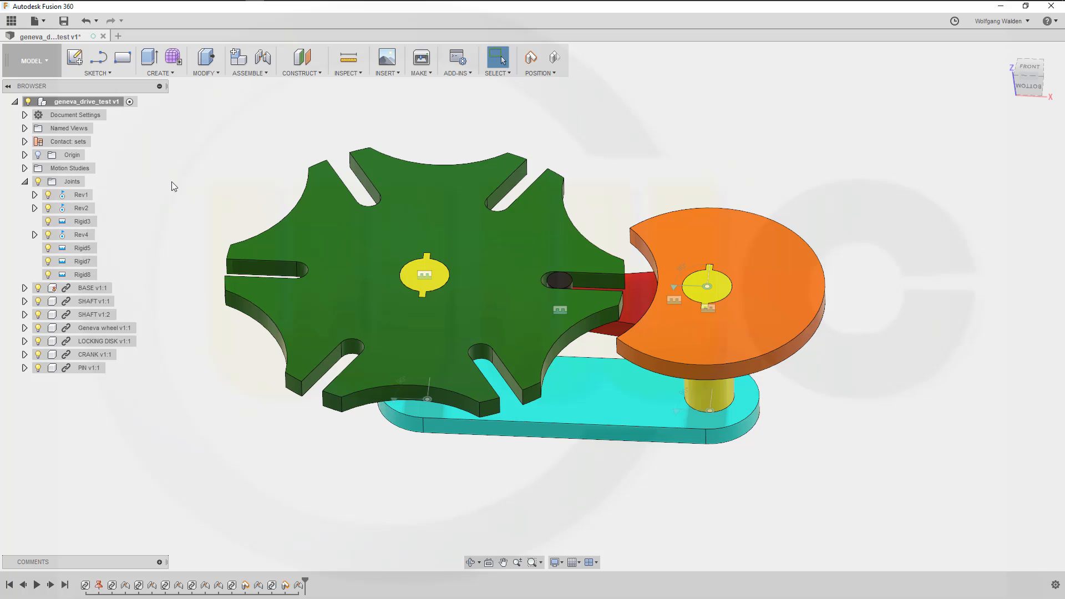
pyautogui.rightClick(77, 205)
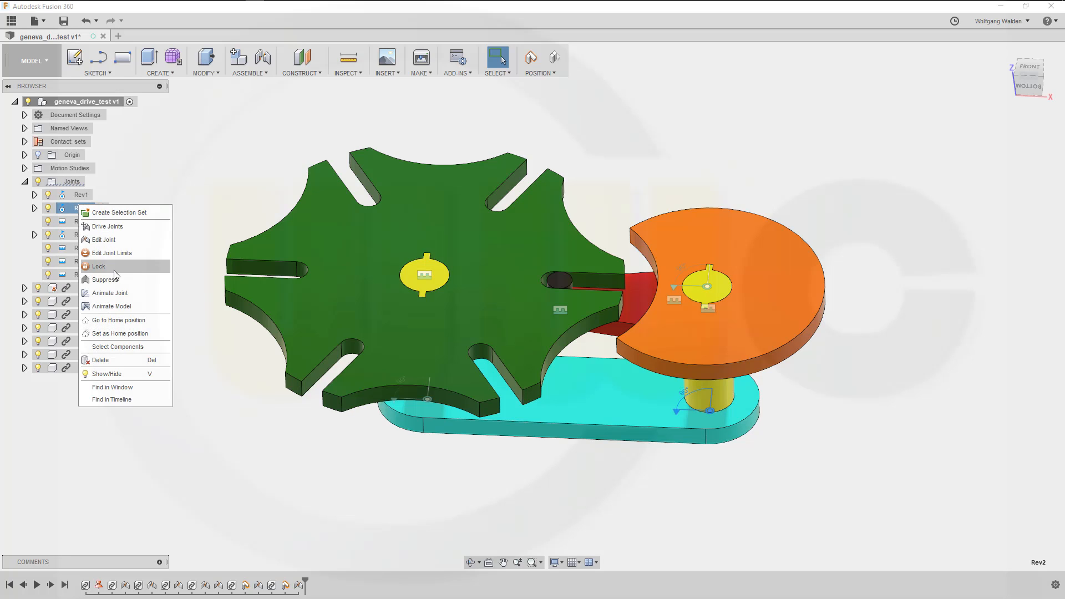
pyautogui.click(121, 292)
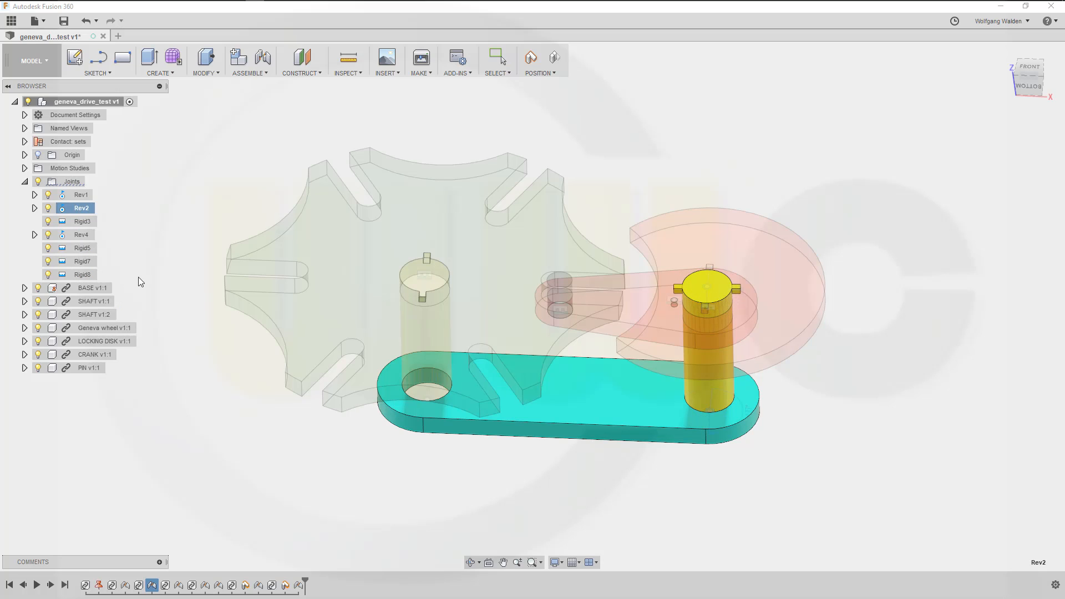
pyautogui.click(97, 211)
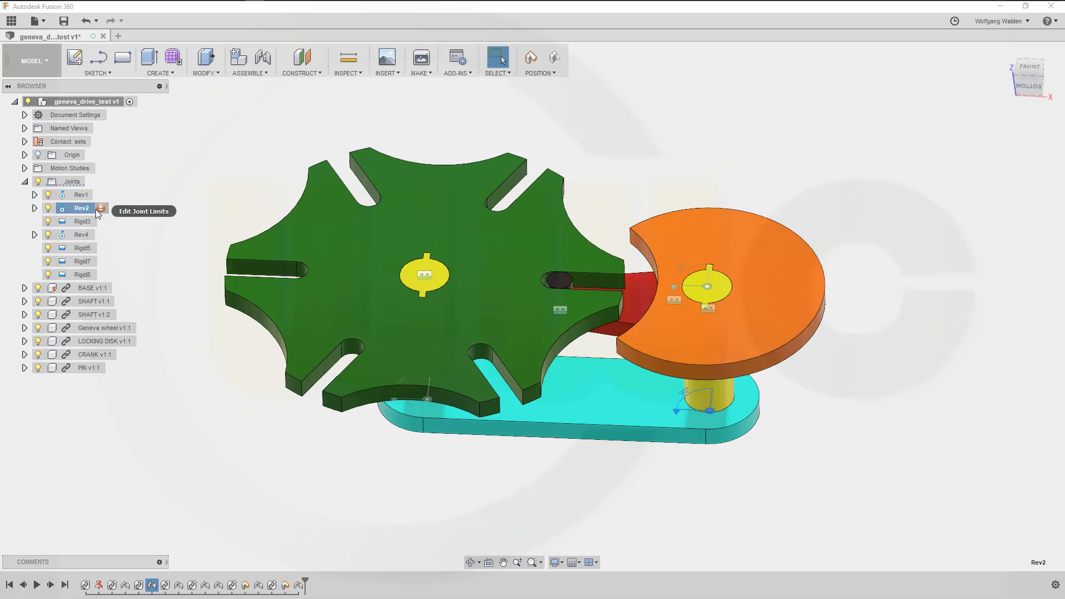
pyautogui.rightClick(88, 211)
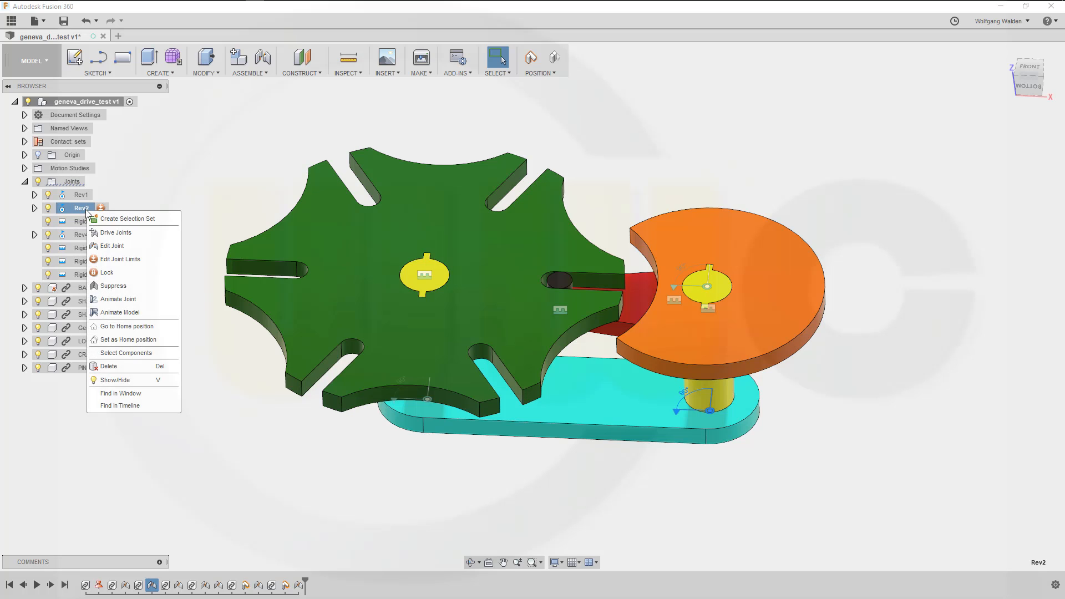
pyautogui.click(129, 312)
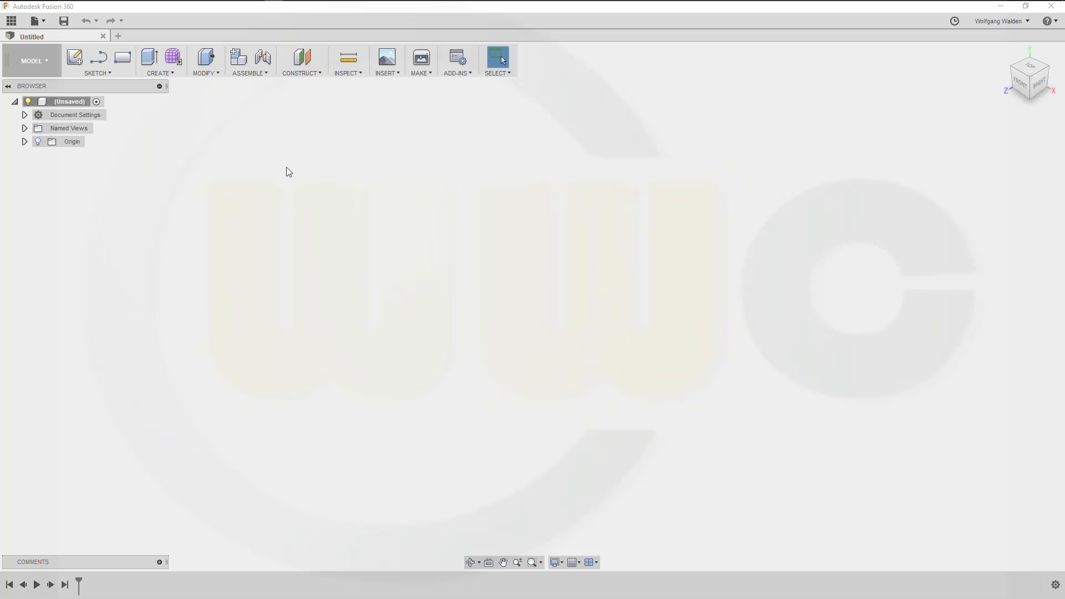
# Save the new empty design as fusion_360_geneva_drive.
pyautogui.click(64, 21)
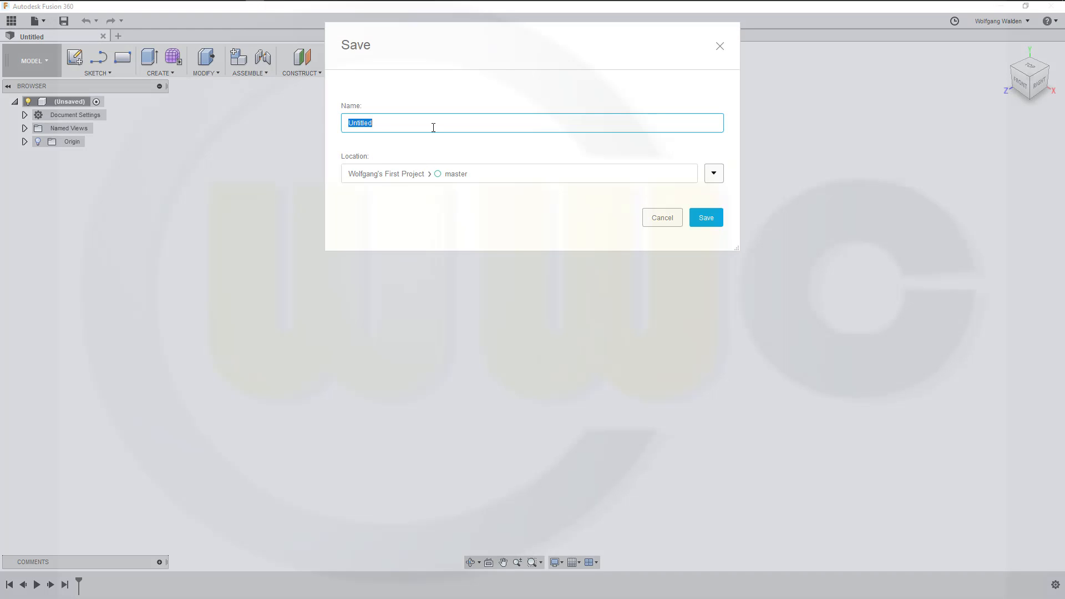
pyautogui.write('ion_360_geneva_drive')
pyautogui.press('Return')
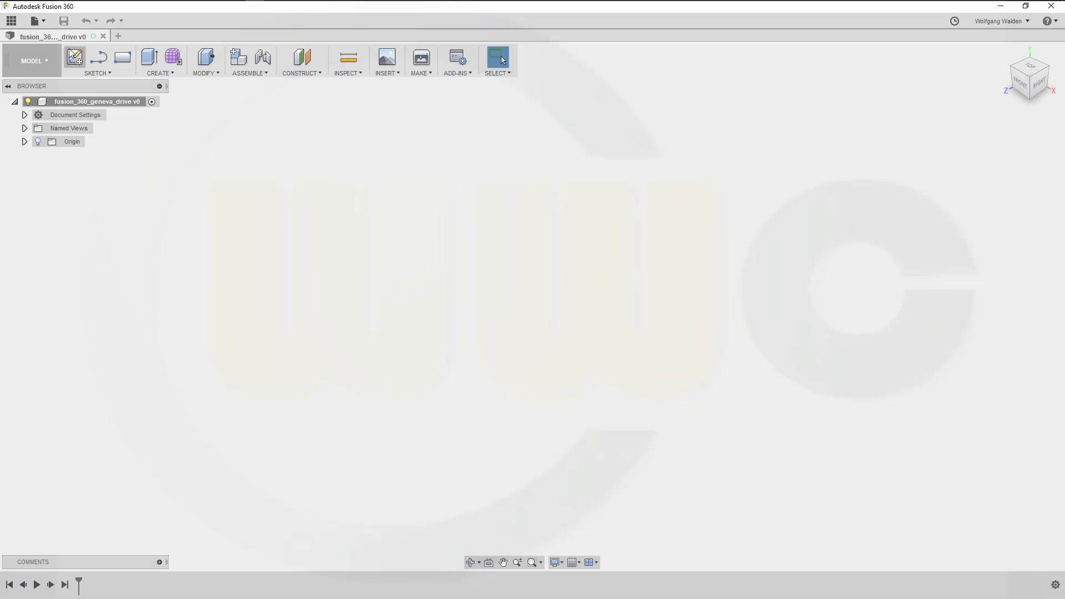
pyautogui.click(50, 61)
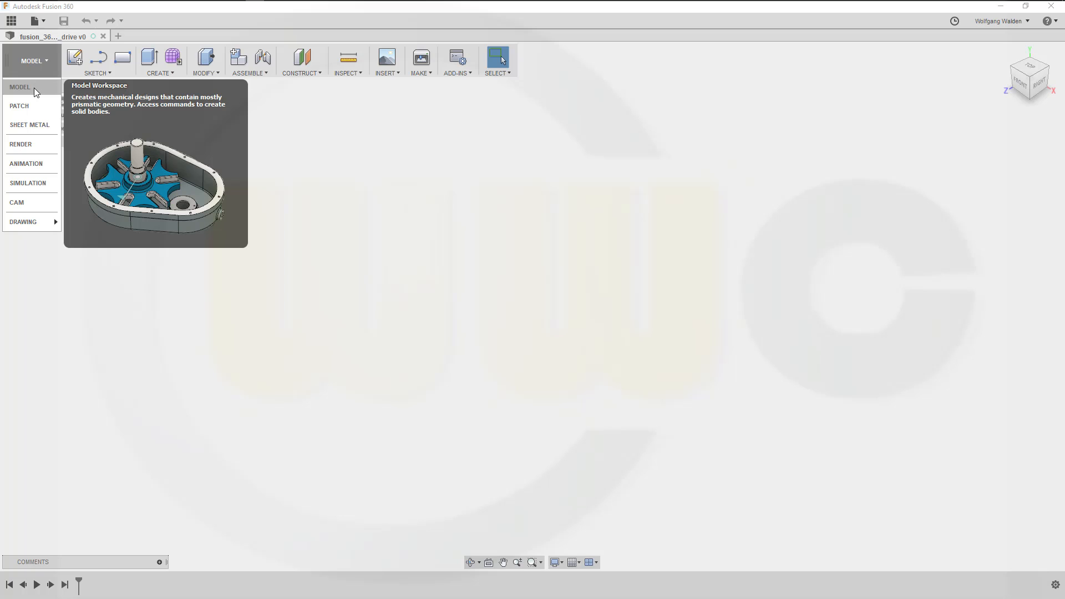
# Insert the BASE part from the project's master folder at its default position and ground it.
pyautogui.click(11, 21)
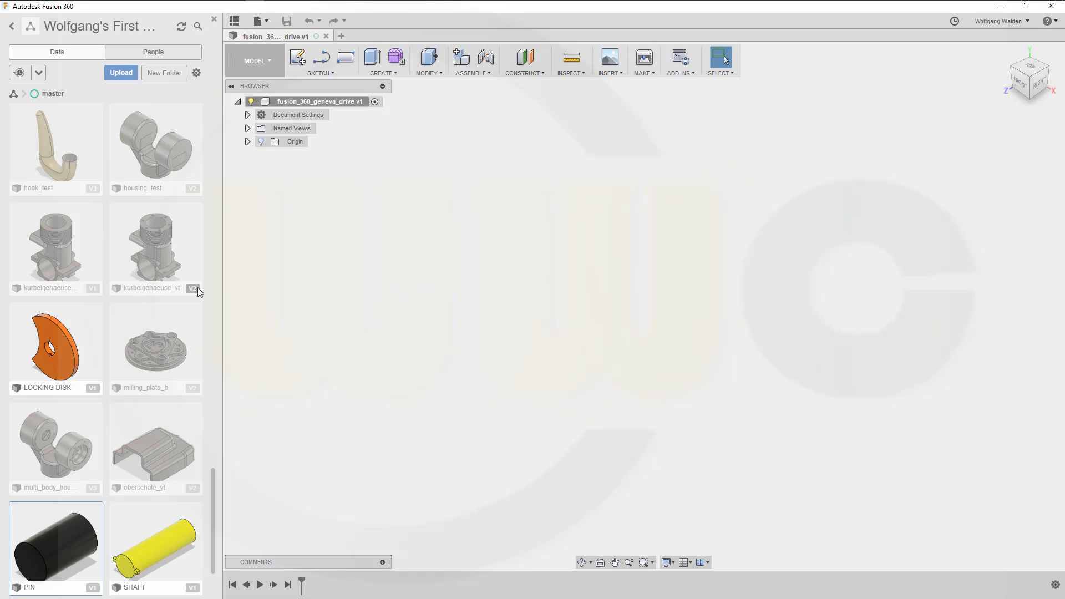
pyautogui.scroll(10, 197, 287)
pyautogui.scroll(15, 171, 248)
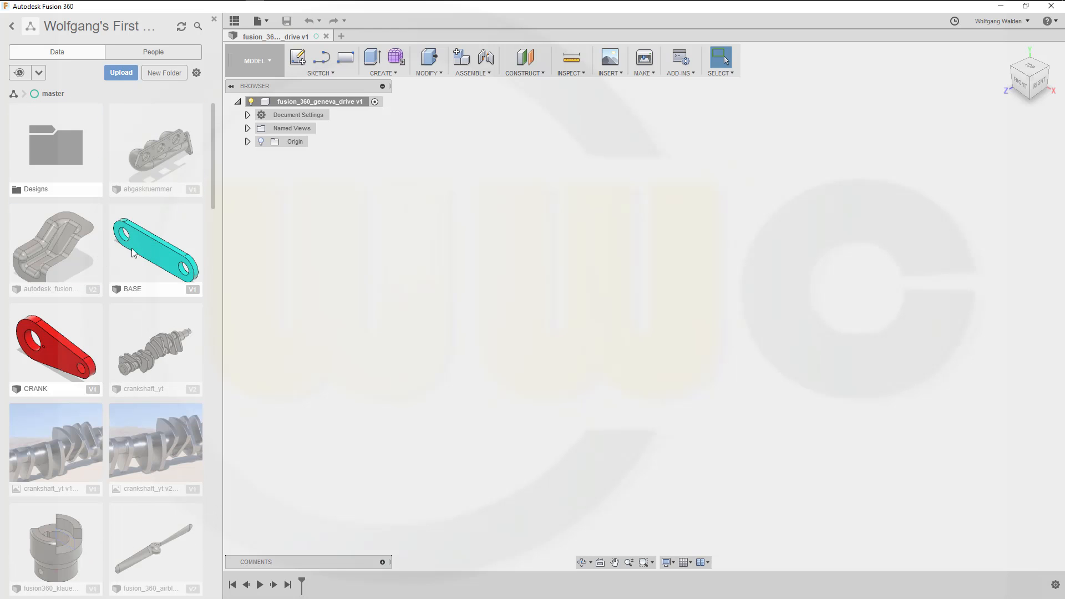
pyautogui.moveTo(141, 249); pyautogui.dragTo(514, 282)
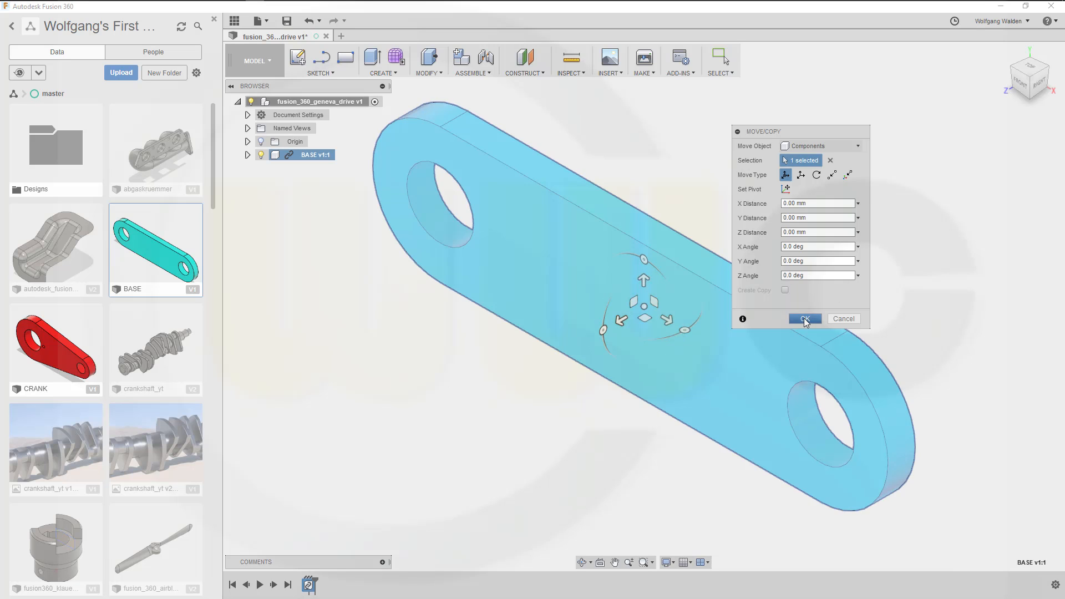
pyautogui.click(806, 318)
pyautogui.rightClick(311, 156)
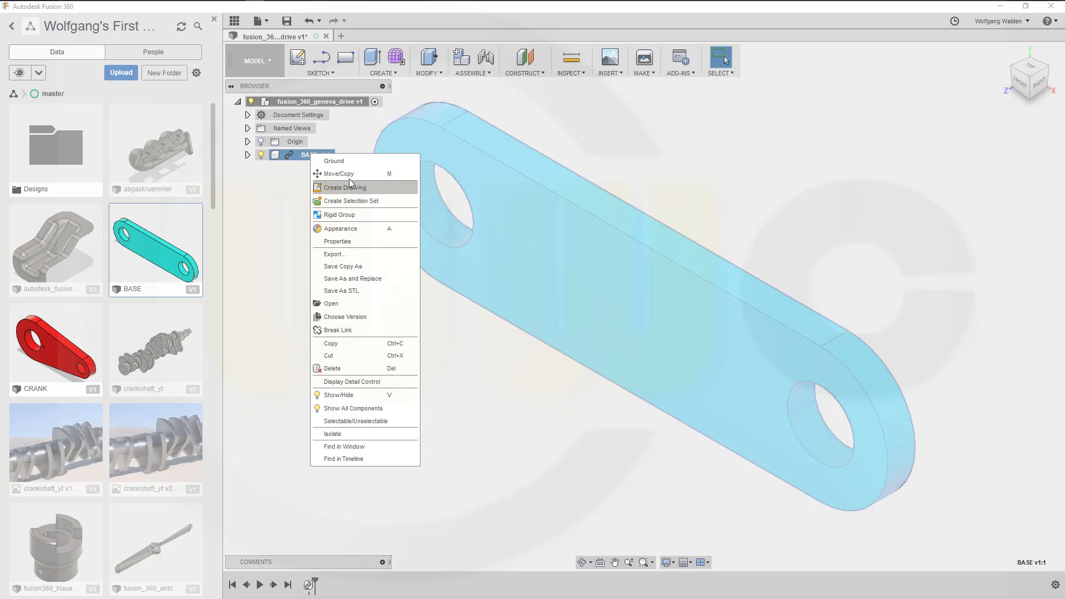
pyautogui.click(338, 161)
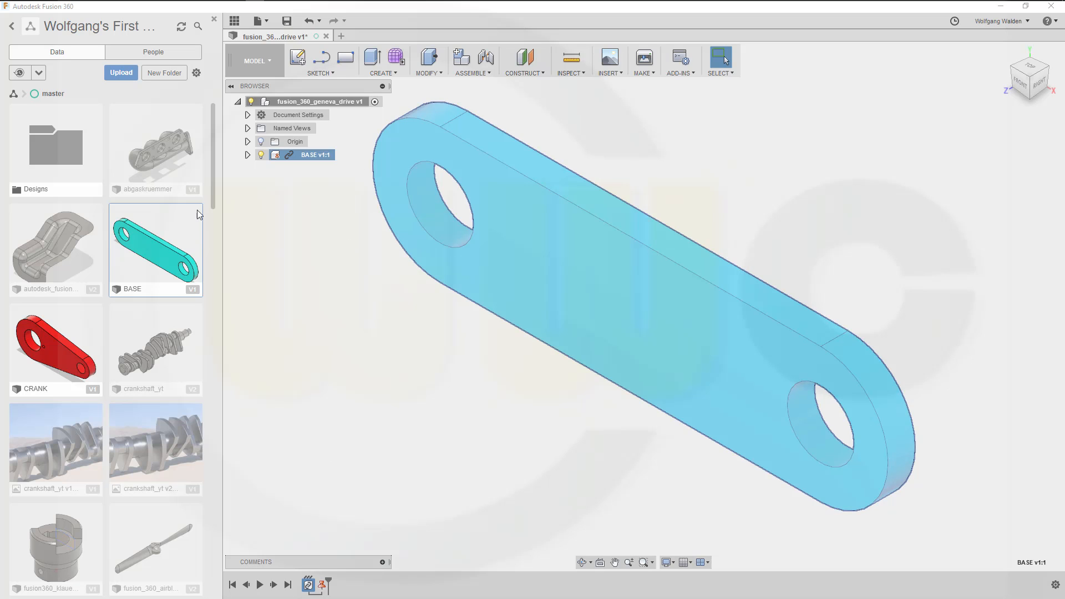
# Insert the SHAFT part from the project files into the assembly at its default position.
pyautogui.moveTo(214, 195); pyautogui.dragTo(203, 563)
pyautogui.moveTo(147, 528); pyautogui.dragTo(448, 395)
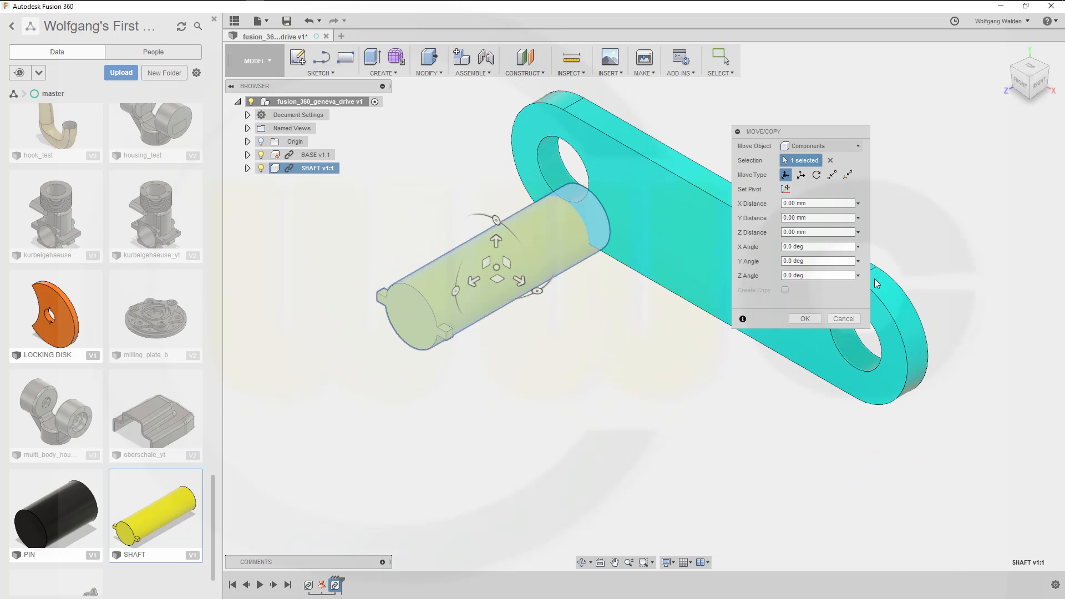
pyautogui.click(838, 319)
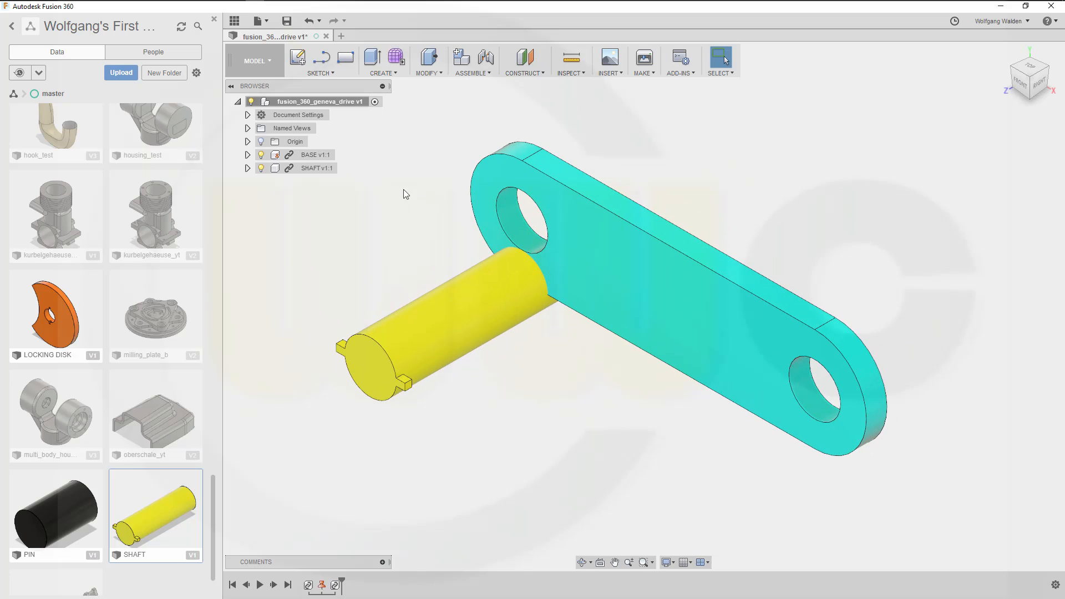
# Join the shaft's plain end to the first hole of the base with a revolute joint about the Z axis.
pyautogui.click(492, 77)
pyautogui.click(483, 101)
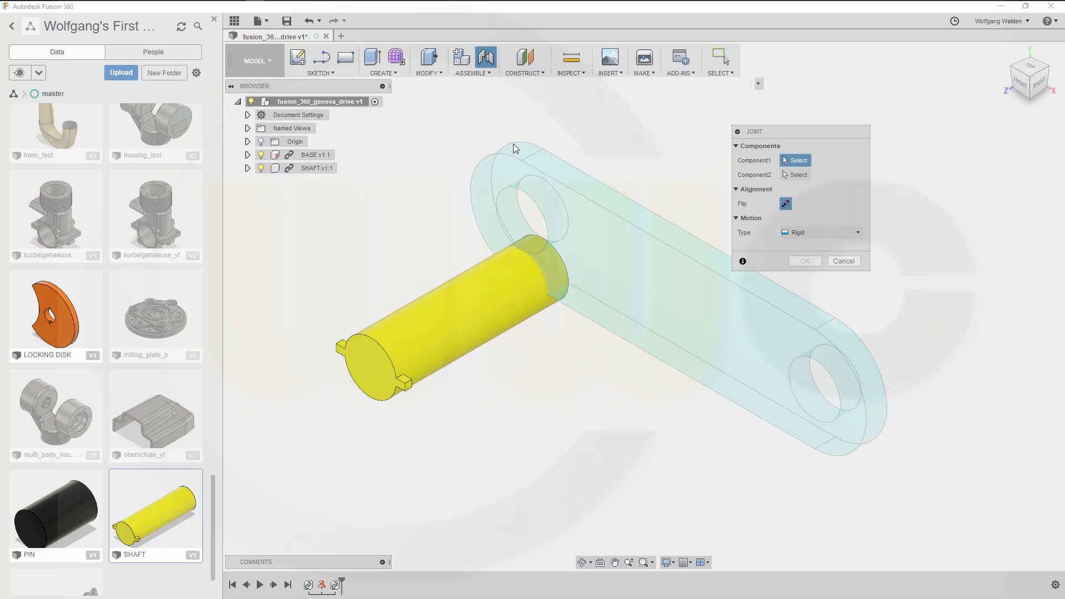
pyautogui.click(567, 271)
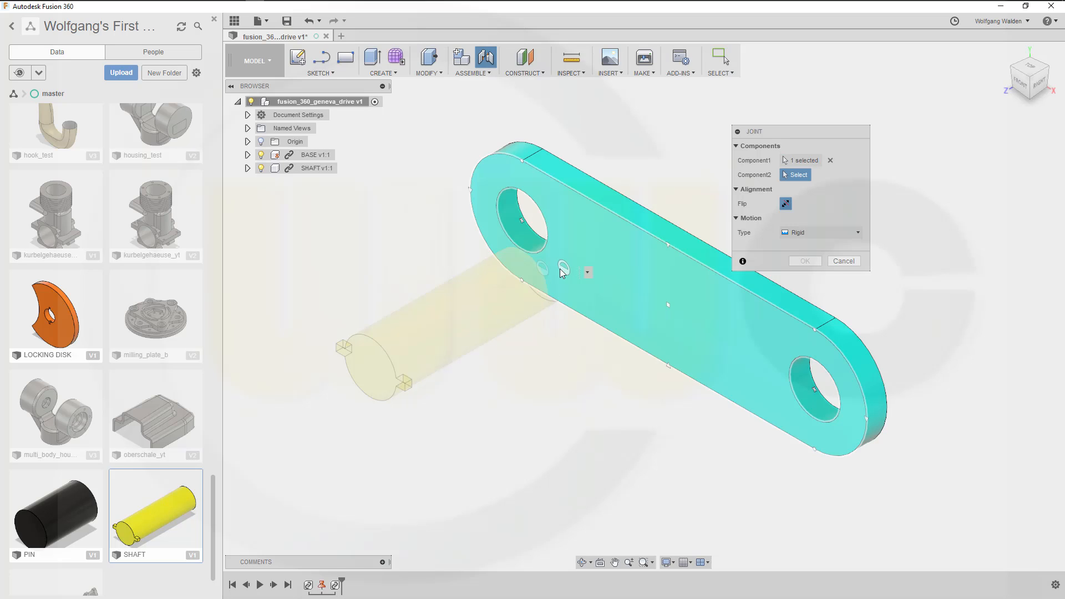
pyautogui.click(541, 237)
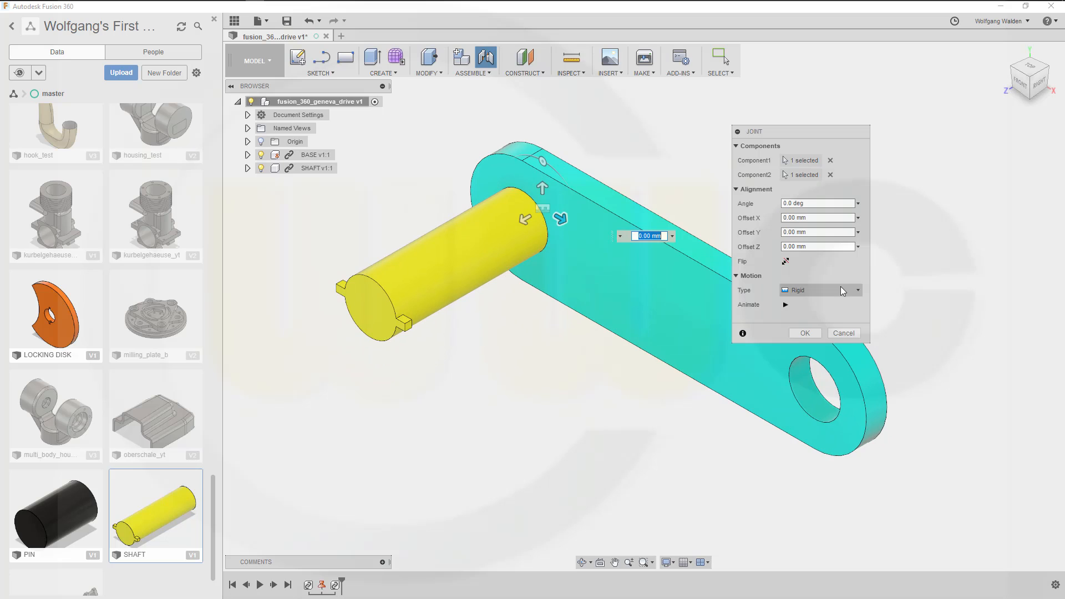
pyautogui.click(857, 291)
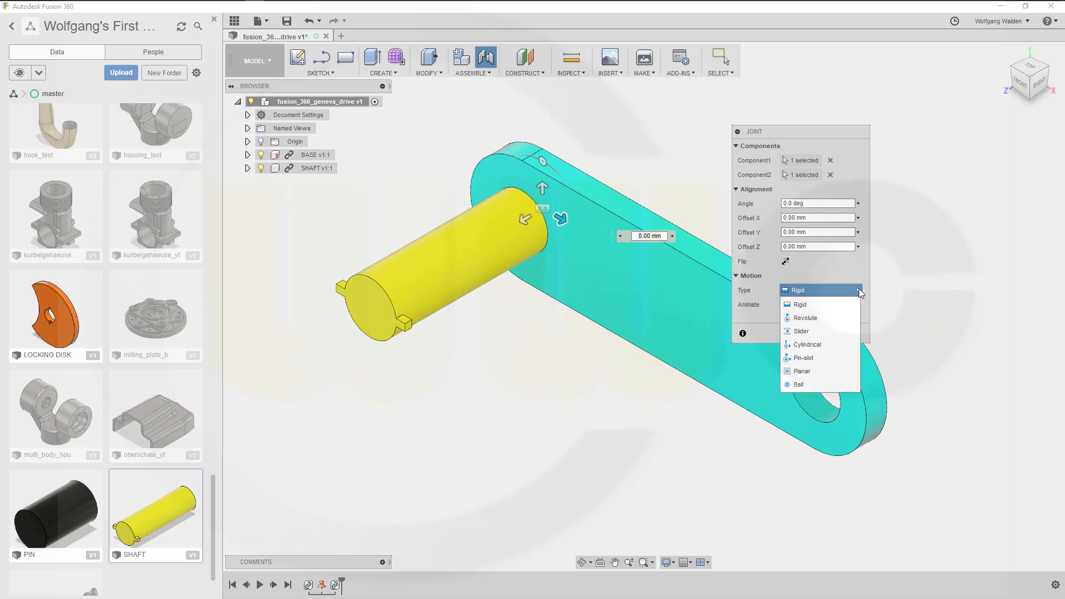
pyautogui.click(806, 317)
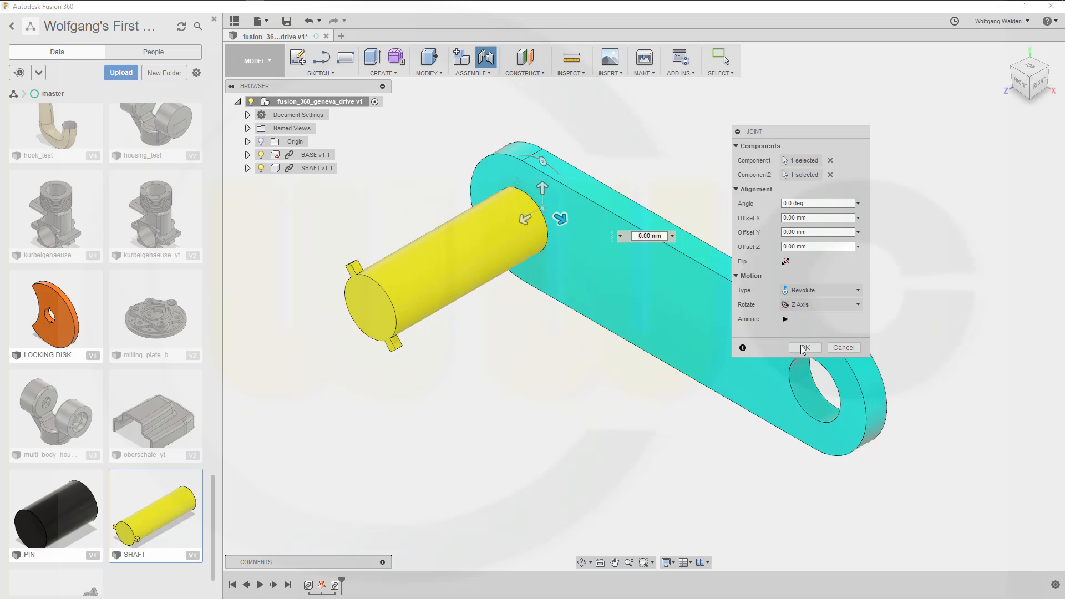
pyautogui.click(829, 333)
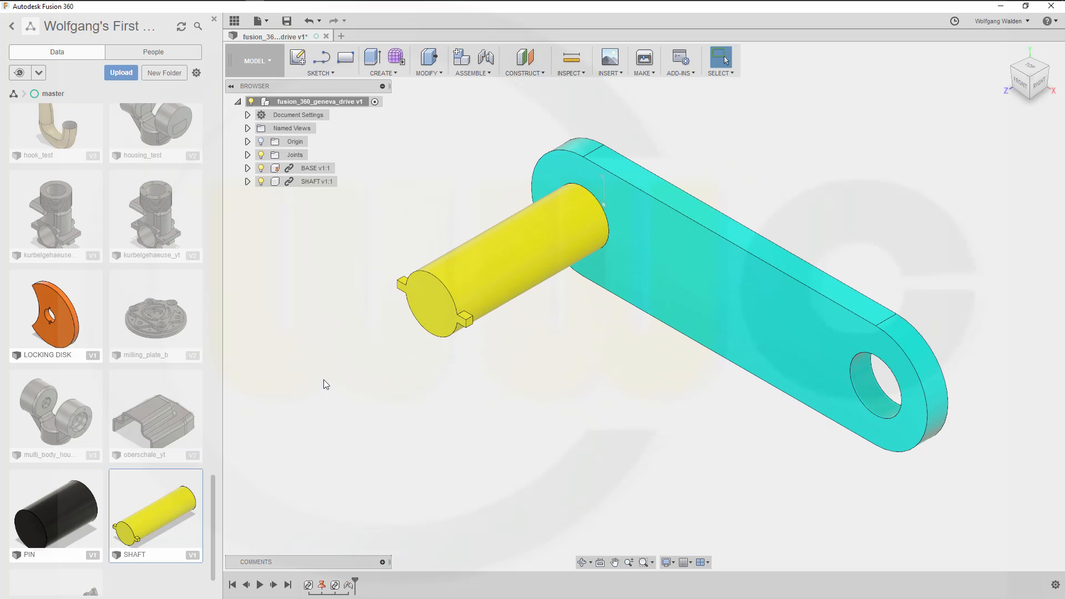
# Insert a second SHAFT, move it 19 mm along X, and place it clear of the base below the first shaft.
pyautogui.moveTo(164, 514); pyautogui.dragTo(568, 394)
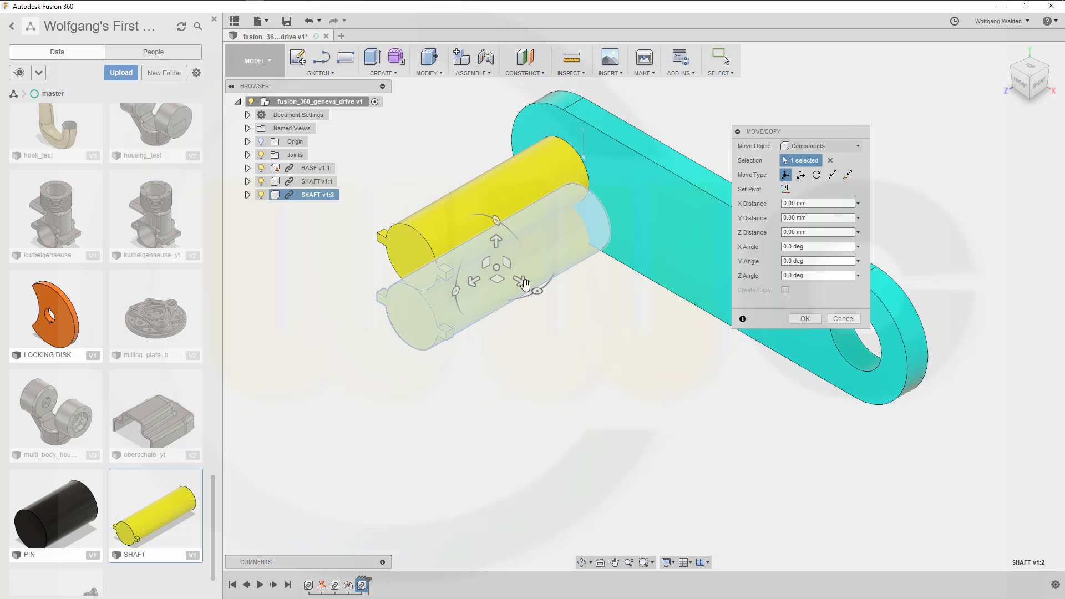
pyautogui.moveTo(517, 282); pyautogui.dragTo(649, 356)
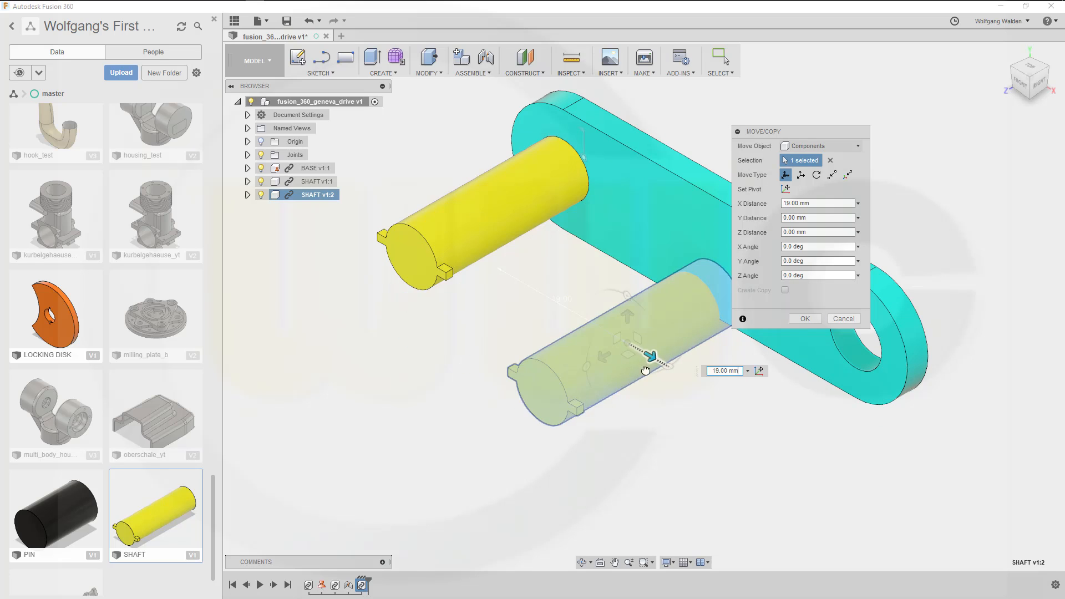
pyautogui.click(805, 319)
pyautogui.moveTo(643, 314); pyautogui.dragTo(500, 486)
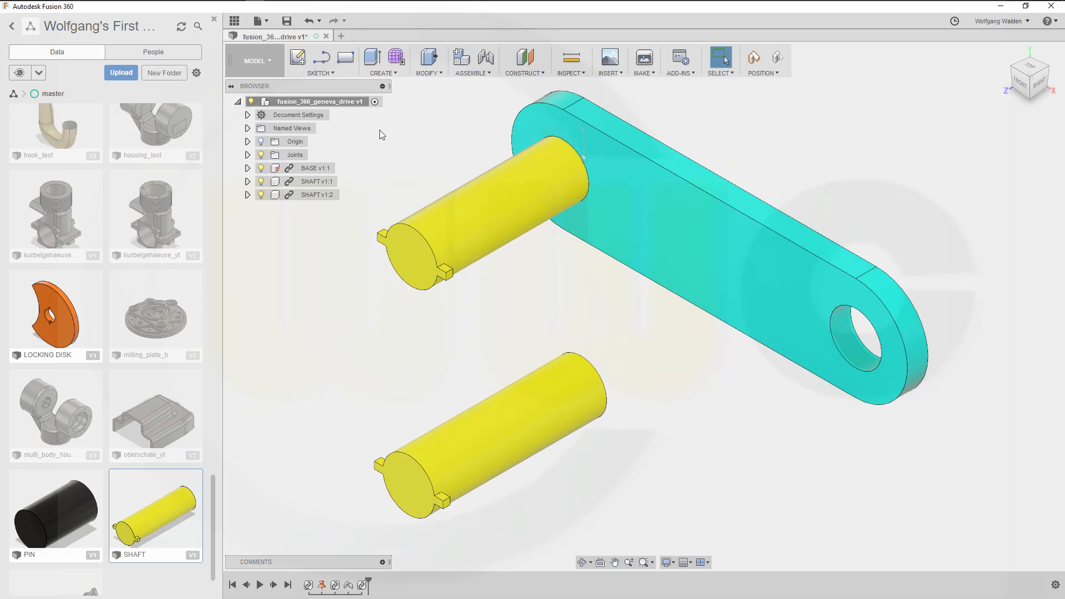
# Join the second shaft's plain end to the base's free hole with a revolute joint, capturing the position, and delete the captured position feature.
pyautogui.click(490, 72)
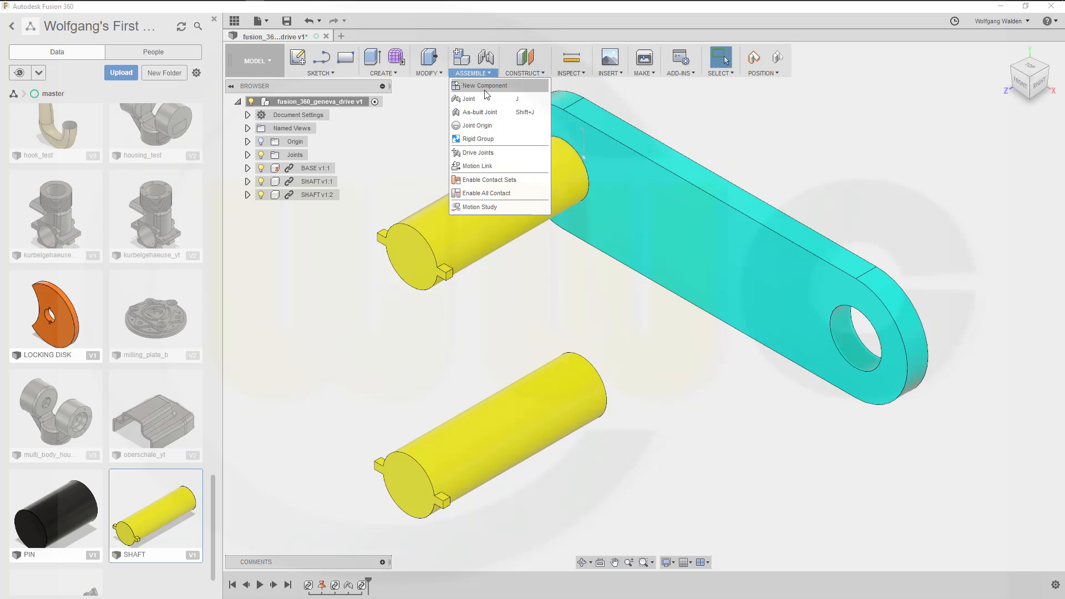
pyautogui.click(474, 99)
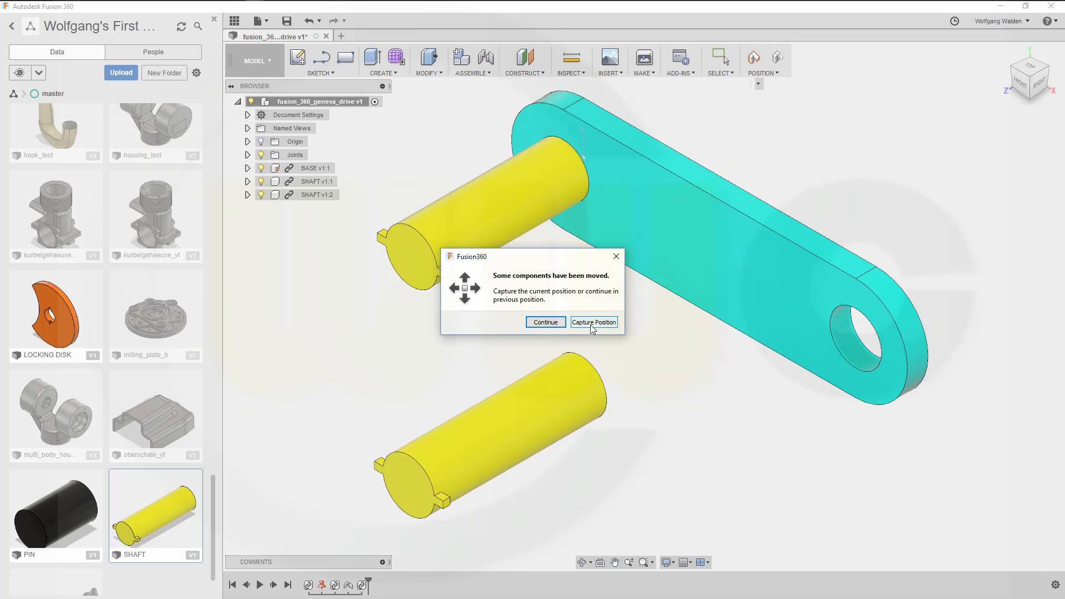
pyautogui.click(573, 324)
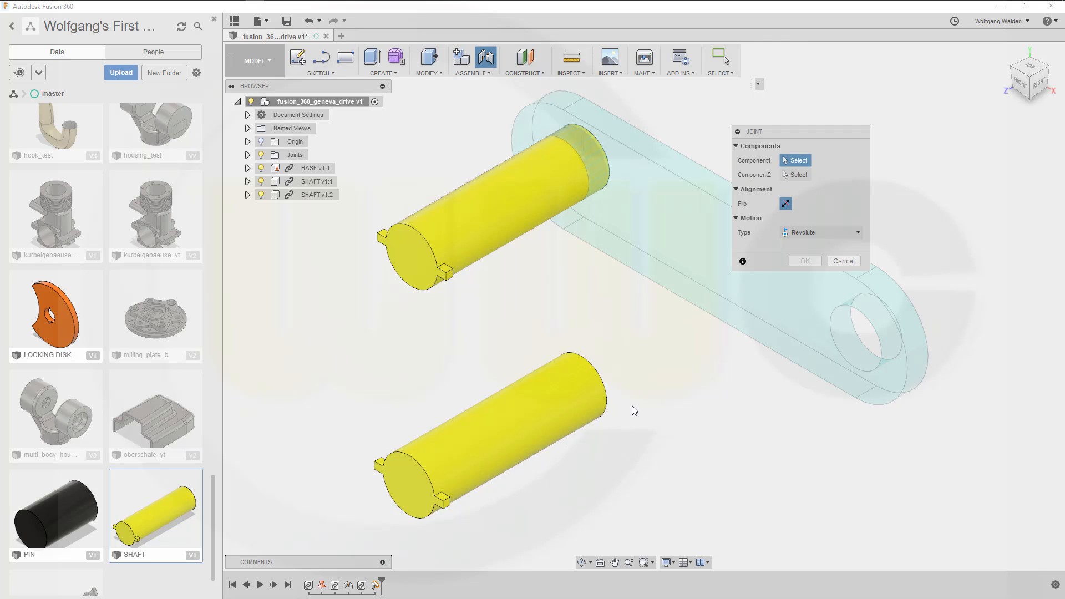
pyautogui.click(607, 386)
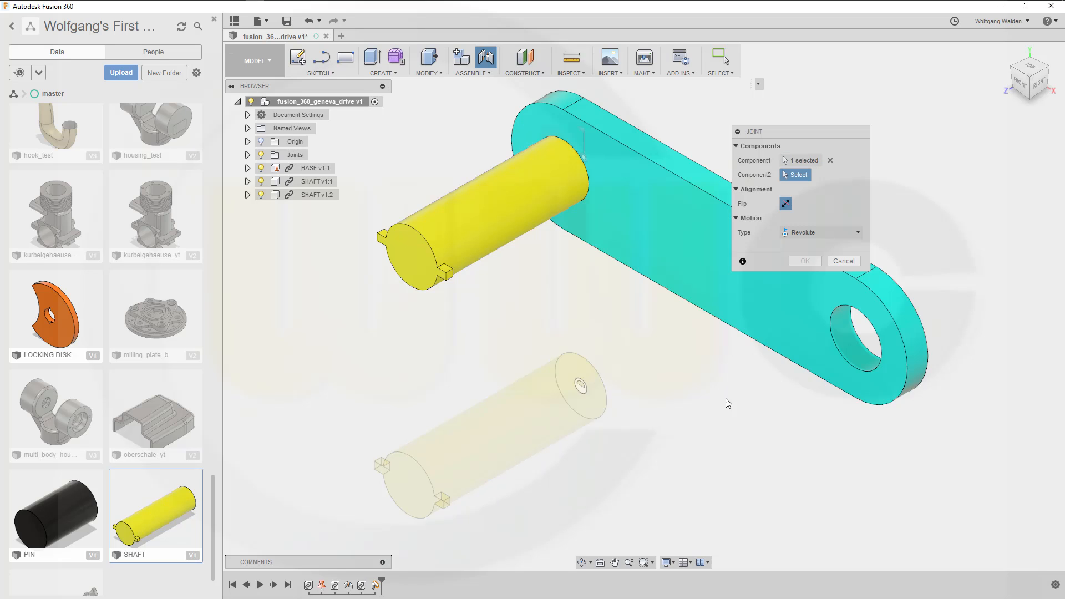
pyautogui.click(863, 348)
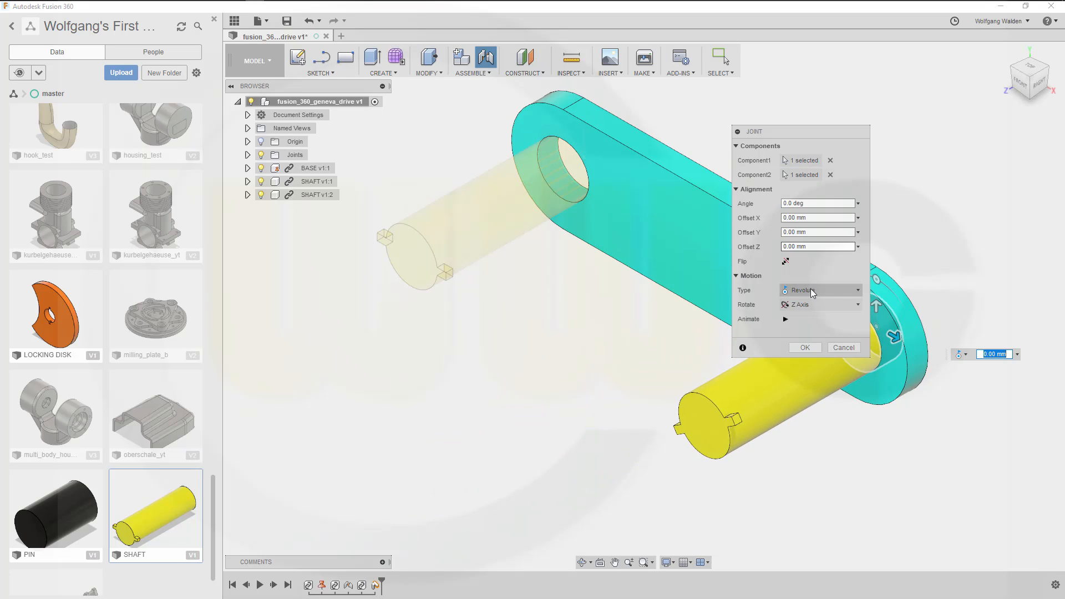
pyautogui.click(804, 347)
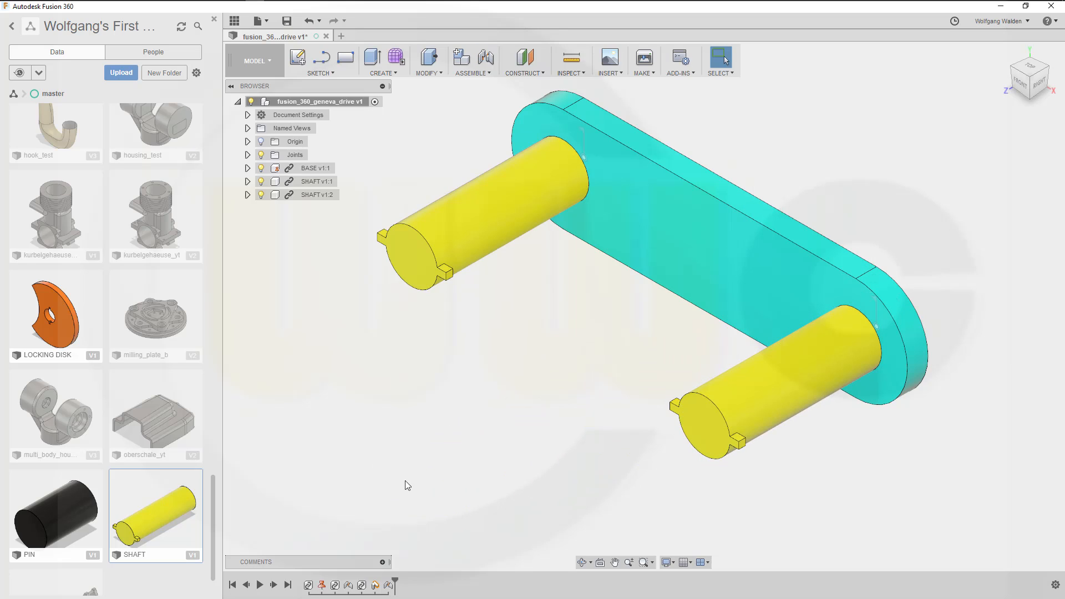
pyautogui.rightClick(376, 586)
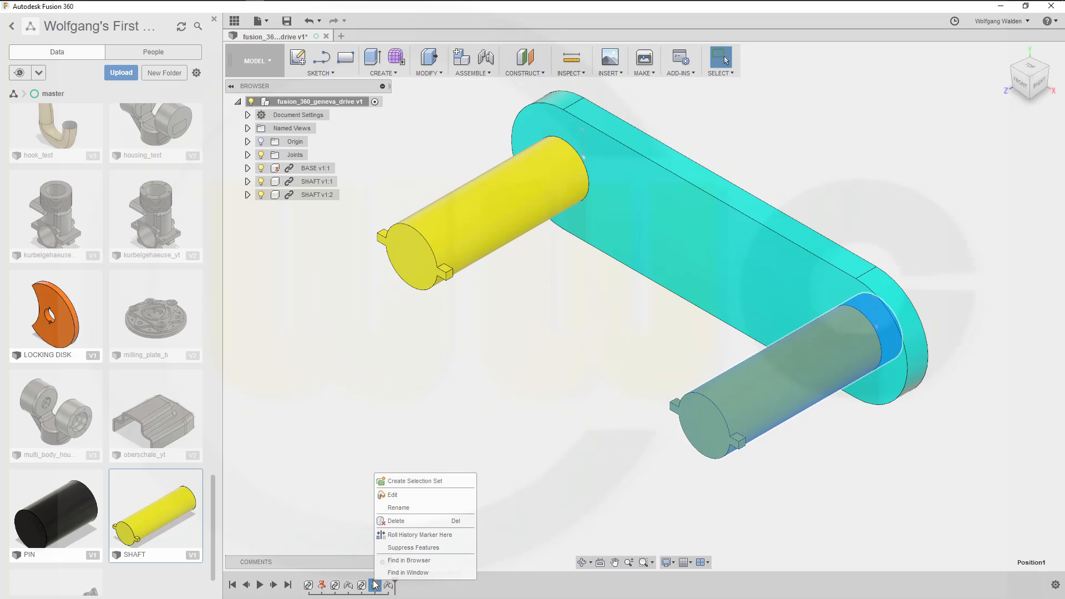
pyautogui.click(403, 521)
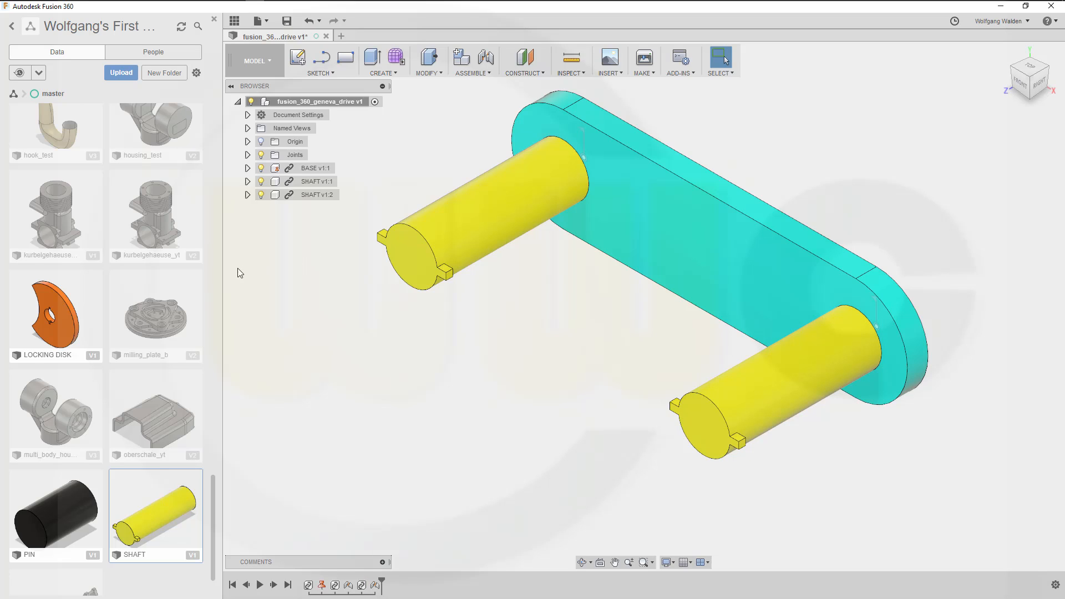
# Insert the Geneva wheel part from the project files into the assembly at its default position.
pyautogui.moveTo(213, 485); pyautogui.dragTo(204, 371)
pyautogui.moveTo(161, 406); pyautogui.dragTo(418, 367)
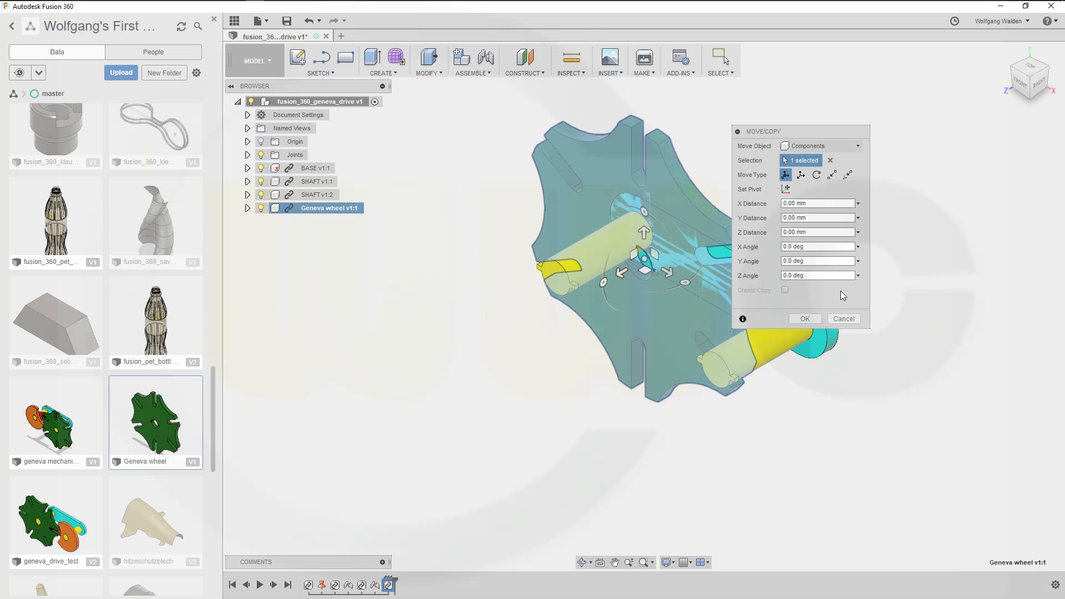
pyautogui.click(805, 319)
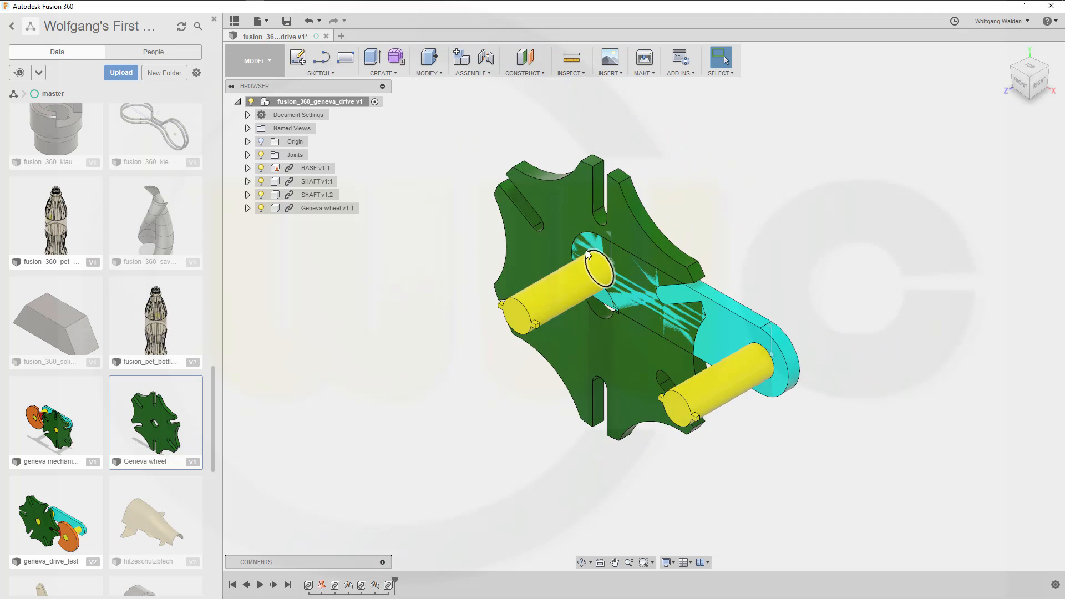
# Pull the Geneva wheel clear of the base, rigidly join the first shaft's keyed end to its center hole with the position captured, and test its rotation.
pyautogui.moveTo(529, 261); pyautogui.dragTo(355, 314)
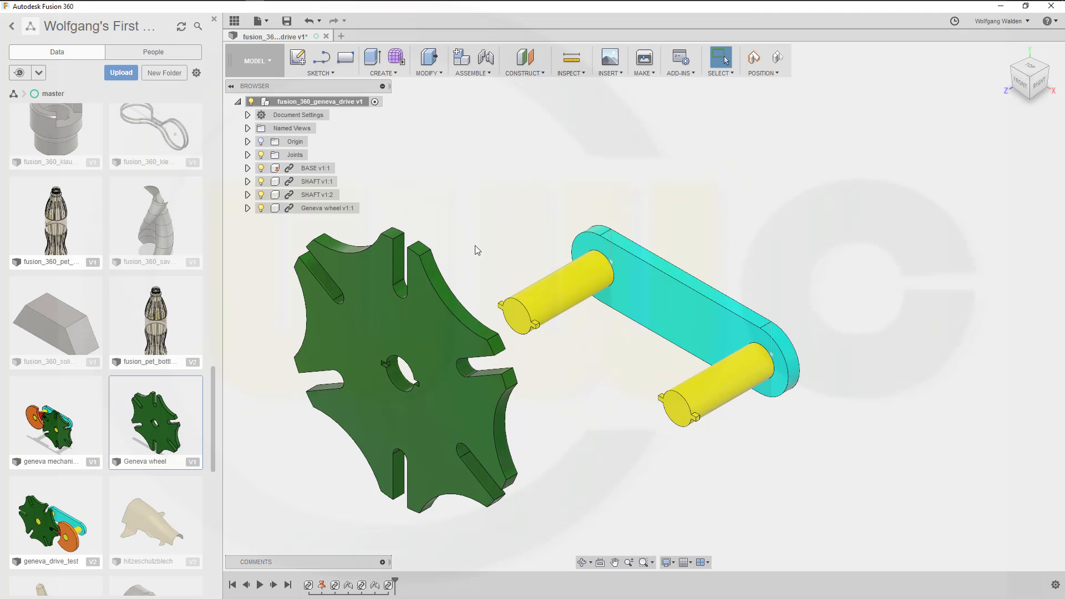
pyautogui.click(485, 74)
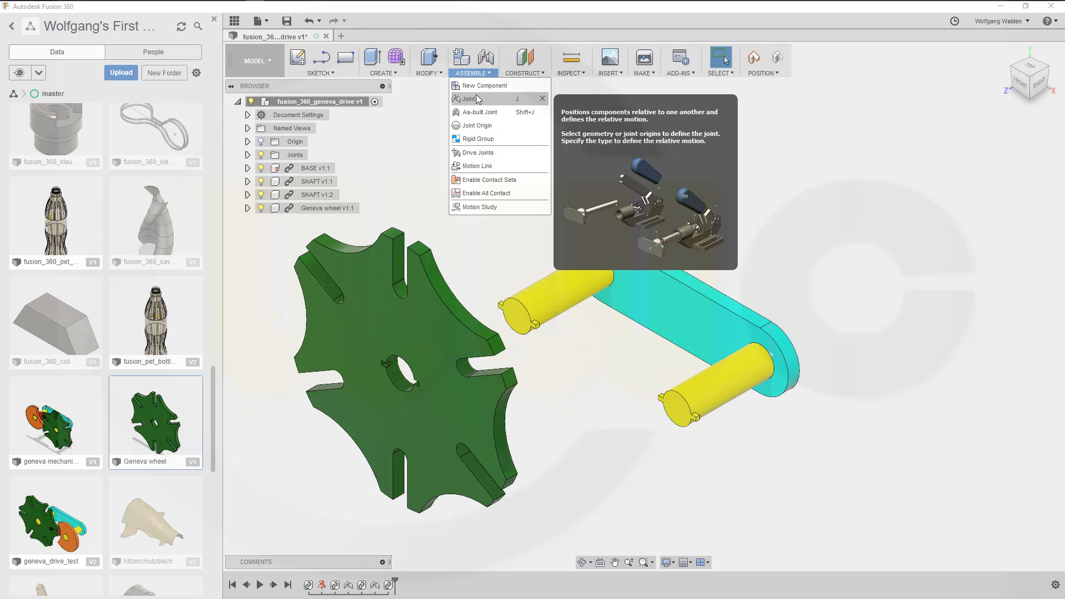
pyautogui.click(477, 99)
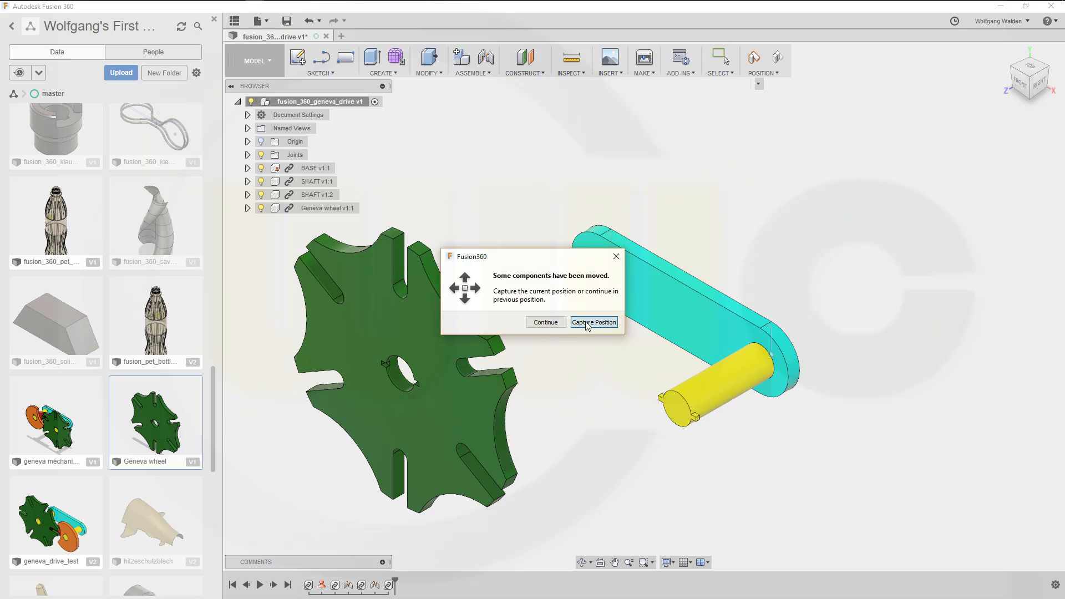
pyautogui.click(588, 323)
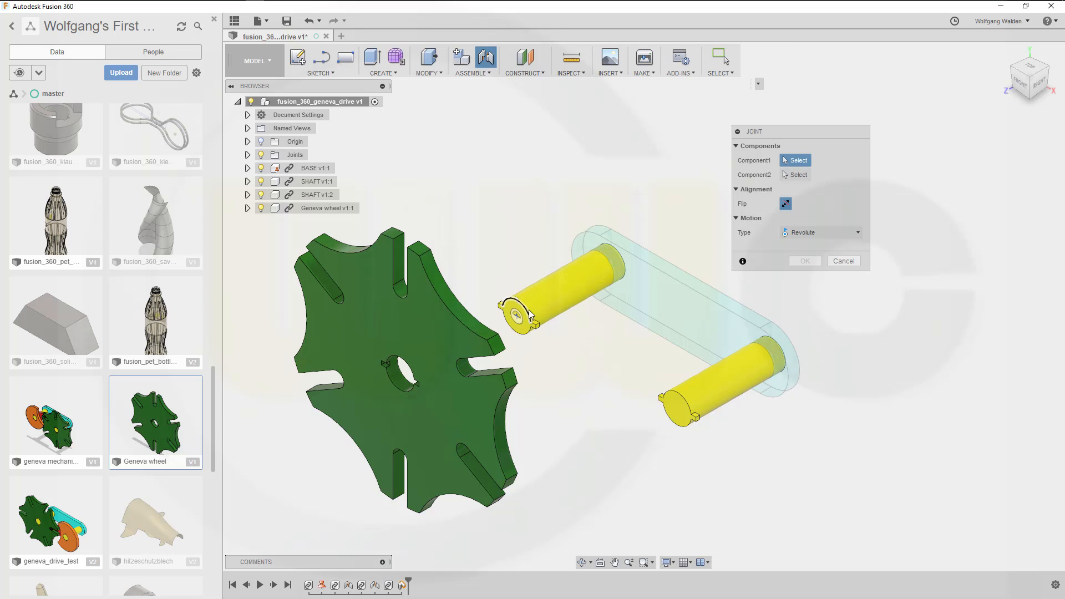
pyautogui.click(529, 314)
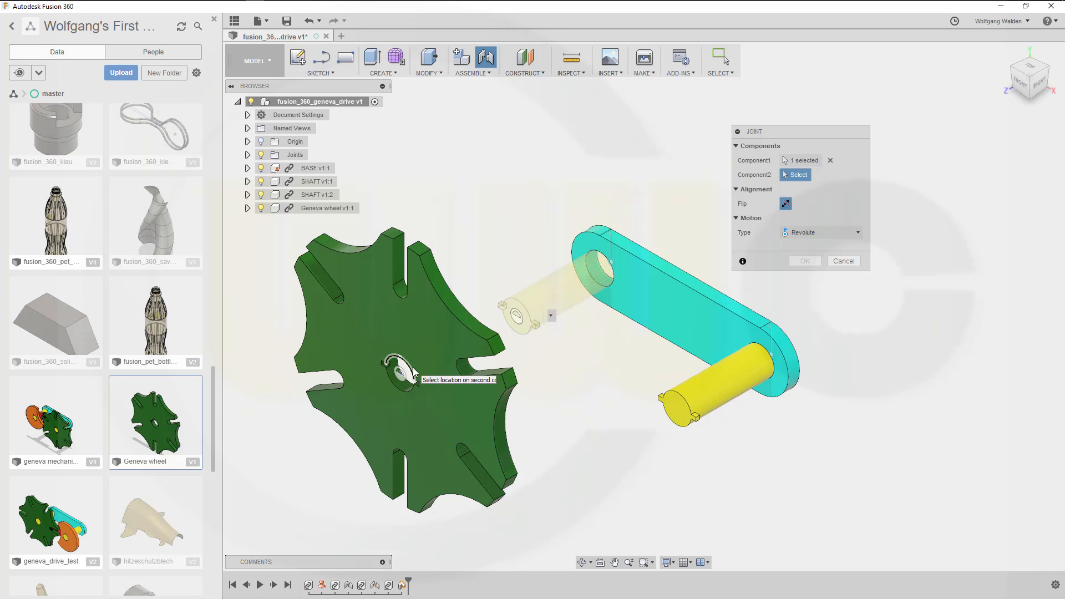
pyautogui.click(413, 369)
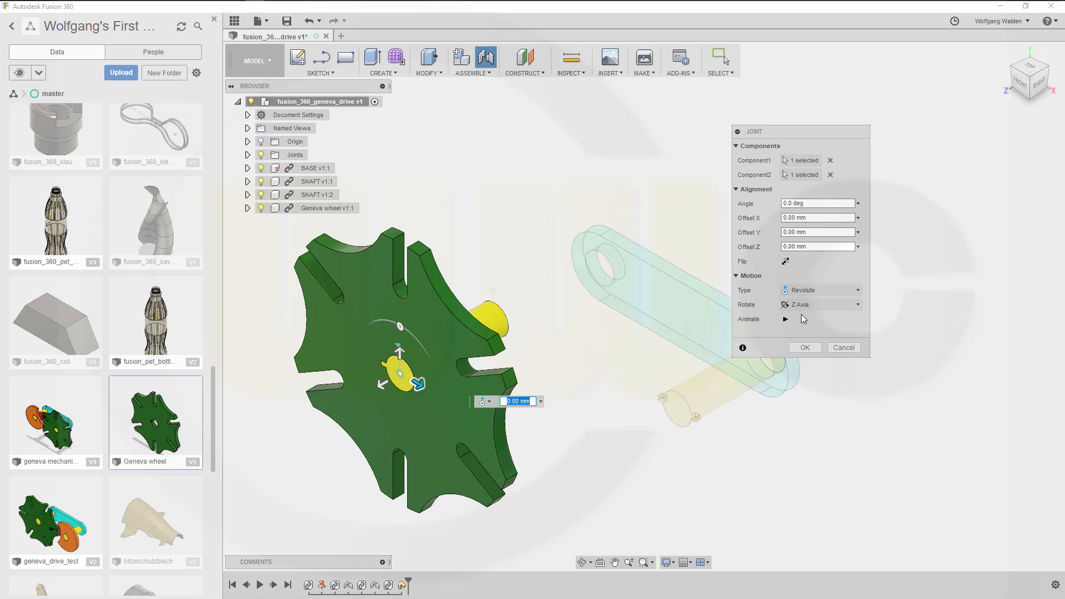
pyautogui.click(858, 291)
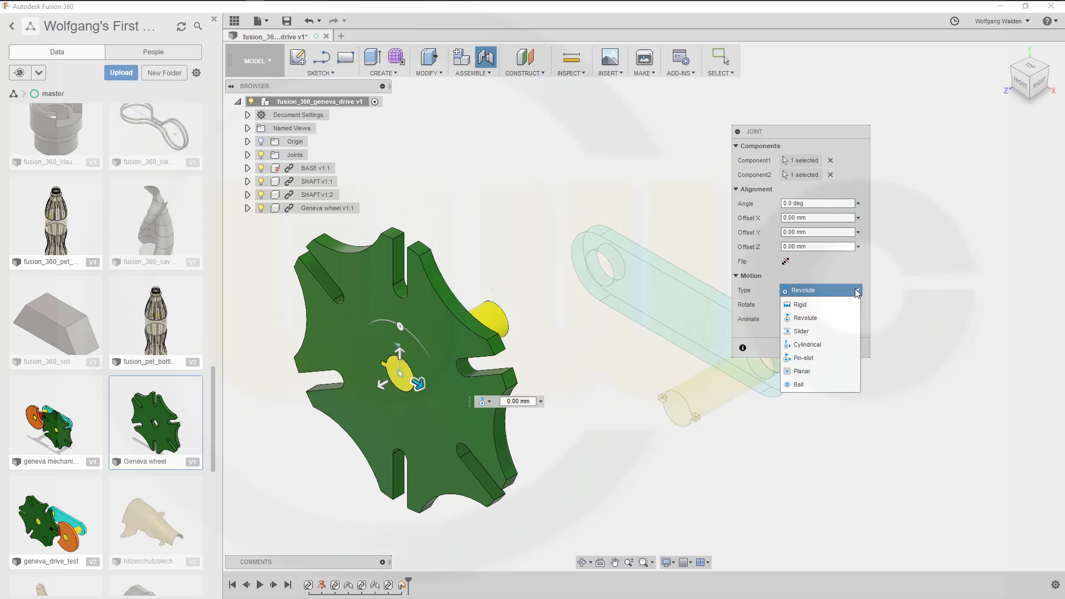
pyautogui.click(818, 305)
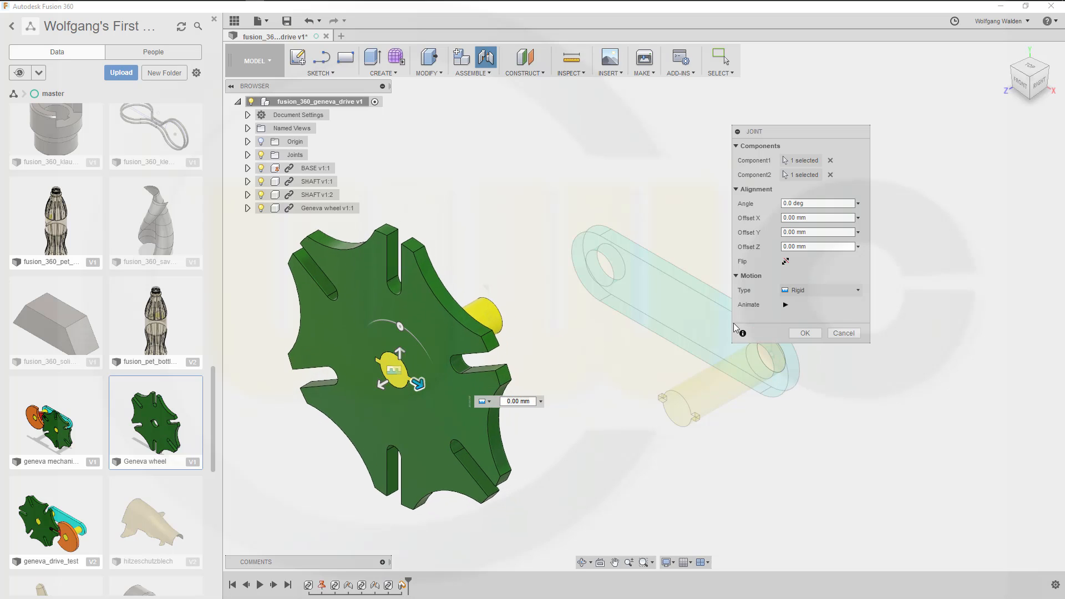
pyautogui.click(805, 334)
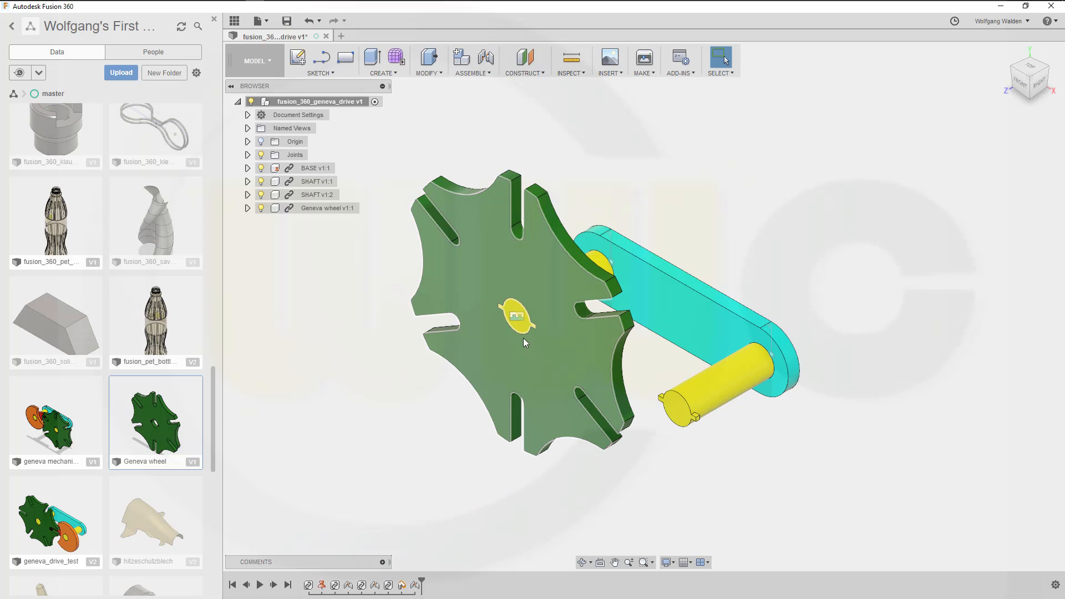
pyautogui.moveTo(585, 360); pyautogui.dragTo(744, 221)
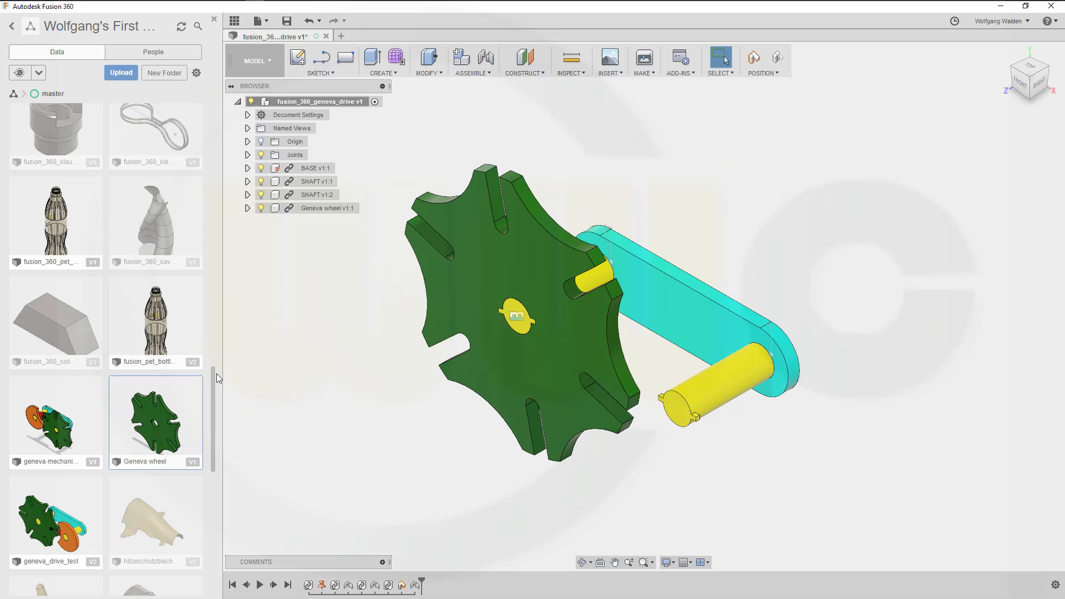
# Insert the LOCKING DISK part from the project files at its default position and pull it clear of the other parts.
pyautogui.moveTo(212, 383); pyautogui.dragTo(201, 462)
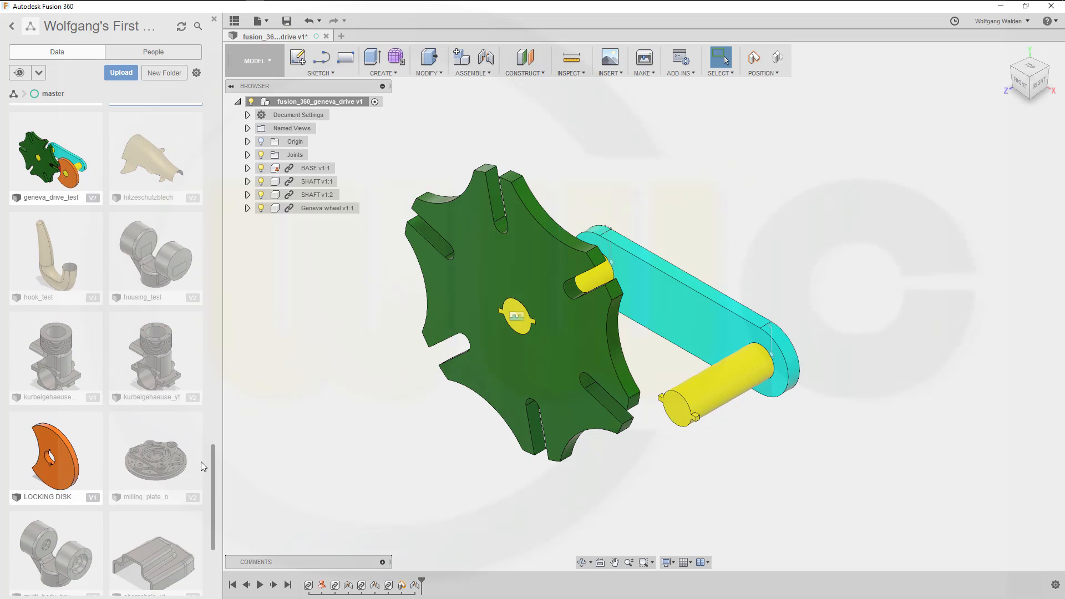
pyautogui.moveTo(70, 463); pyautogui.dragTo(770, 210)
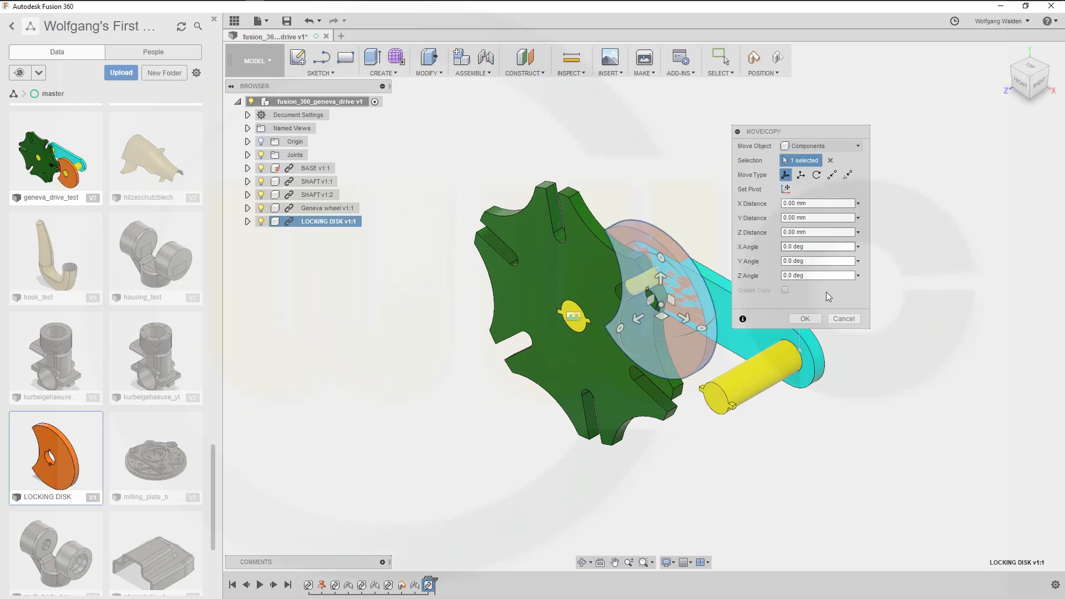
pyautogui.click(805, 320)
pyautogui.moveTo(651, 242); pyautogui.dragTo(808, 181)
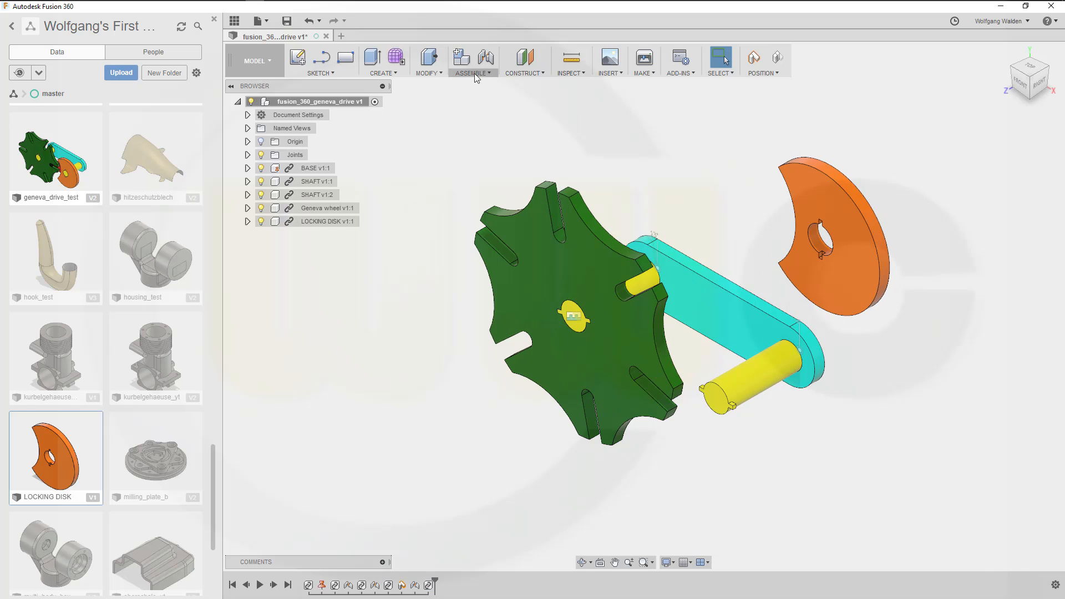
# Join the locking disk's center hole to the second shaft's keyed end with a revolute joint about the Z axis, capturing the current position.
pyautogui.click(488, 72)
pyautogui.click(479, 104)
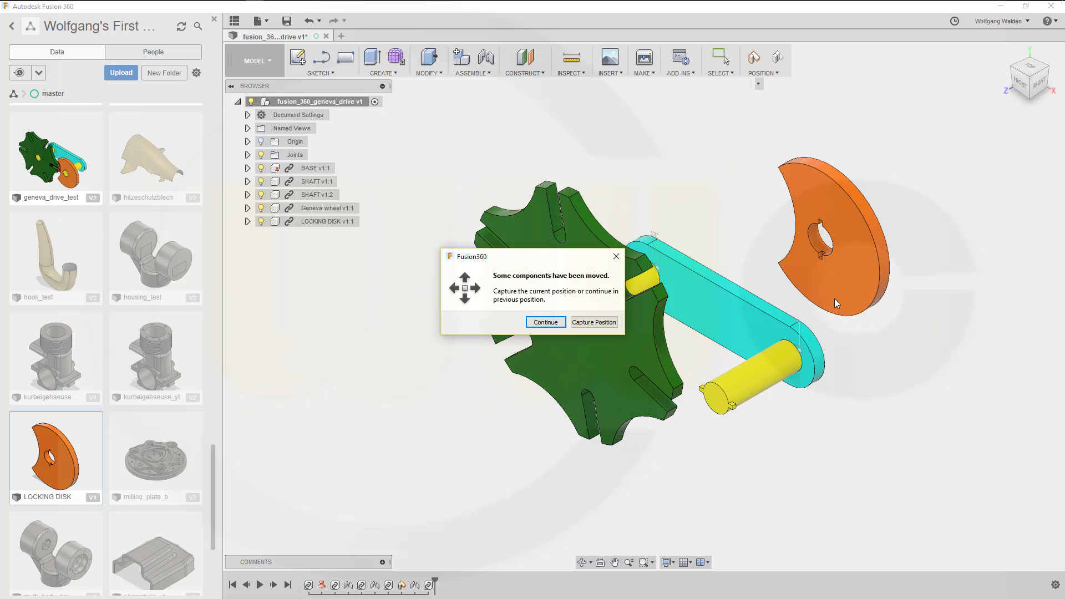
pyautogui.click(587, 324)
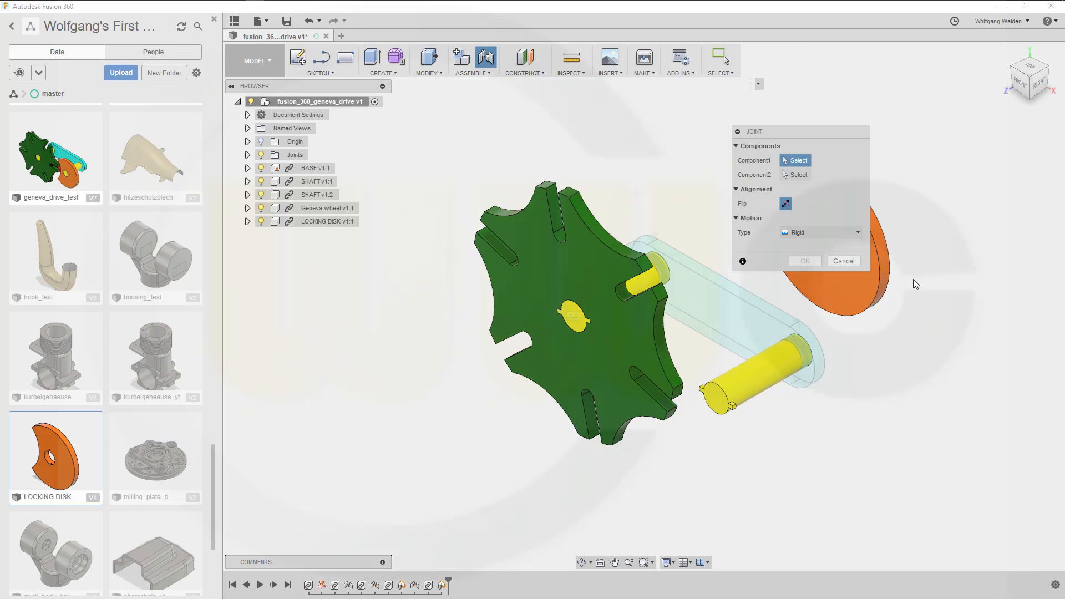
pyautogui.moveTo(906, 331); pyautogui.dragTo(903, 406, button='middle')
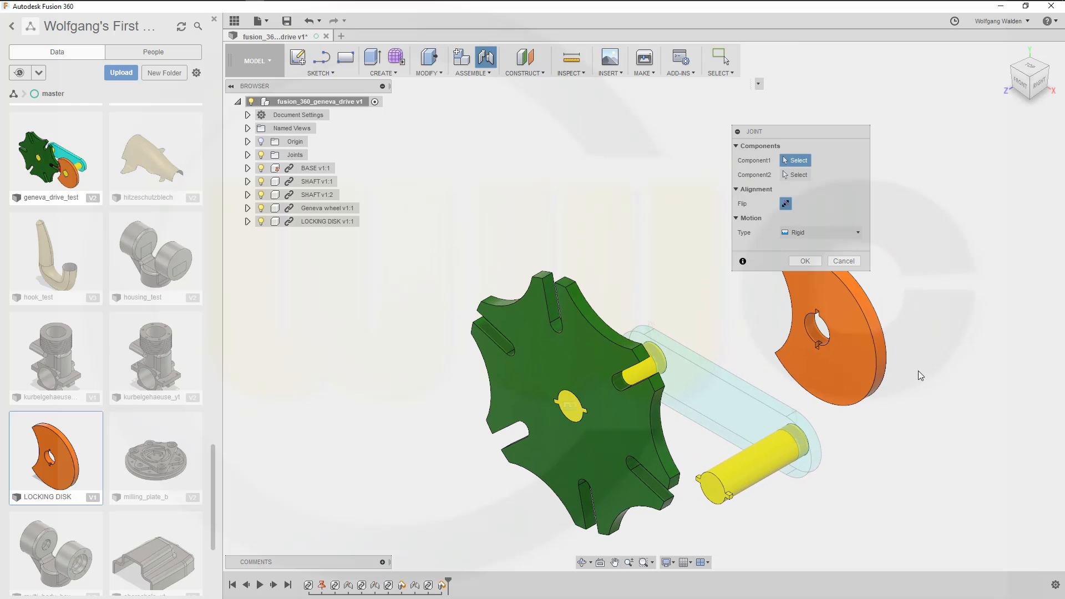
pyautogui.click(811, 333)
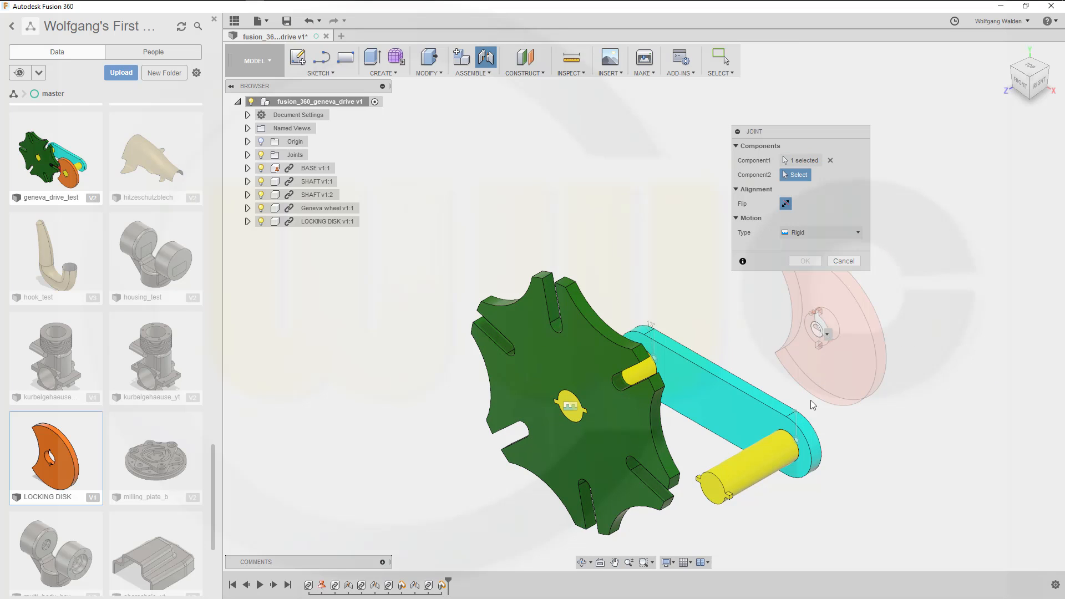
pyautogui.click(708, 478)
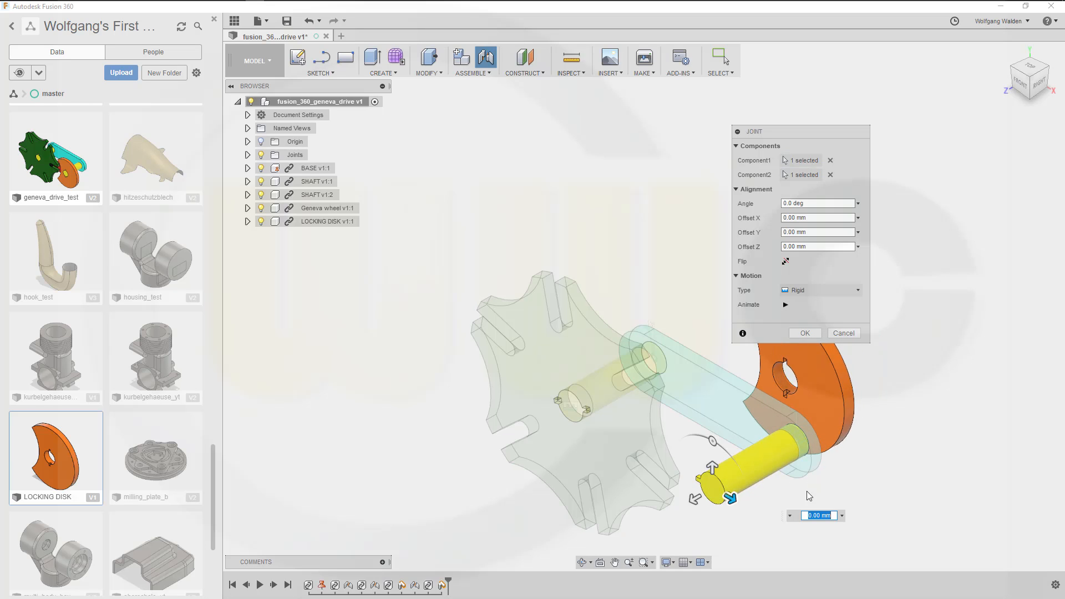
pyautogui.click(858, 291)
pyautogui.click(830, 316)
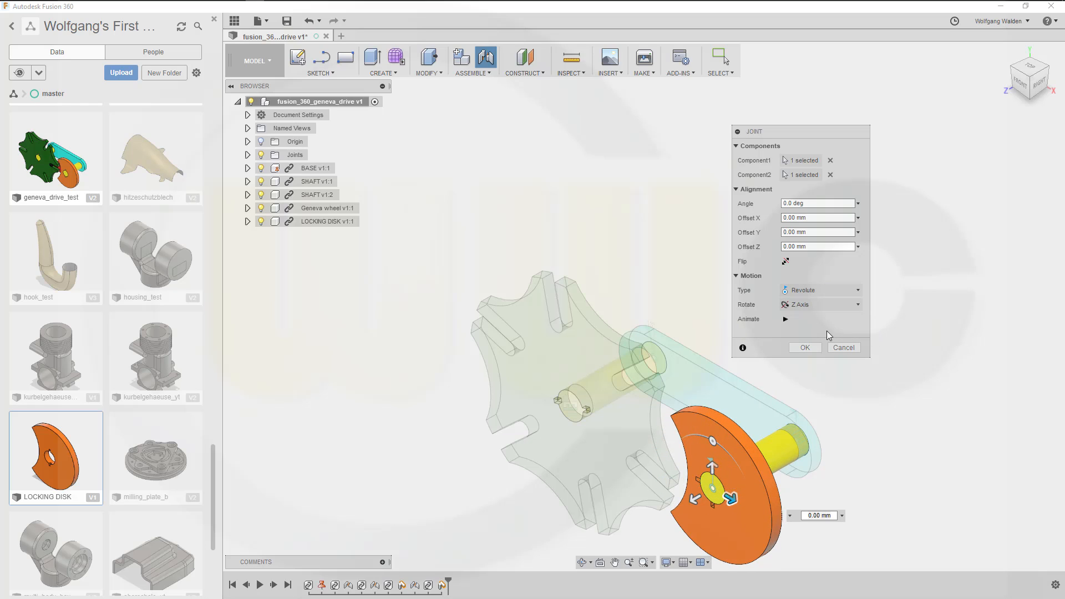
pyautogui.click(806, 348)
# Rotate the locking disk roughly a quarter turn so its key slots line up with the keys on the second shaft.
pyautogui.keyDown('shift'); pyautogui.moveTo(804, 350); pyautogui.dragTo(704, 371, button='middle'); pyautogui.keyUp('shift')
pyautogui.scroll(5, 716, 369)
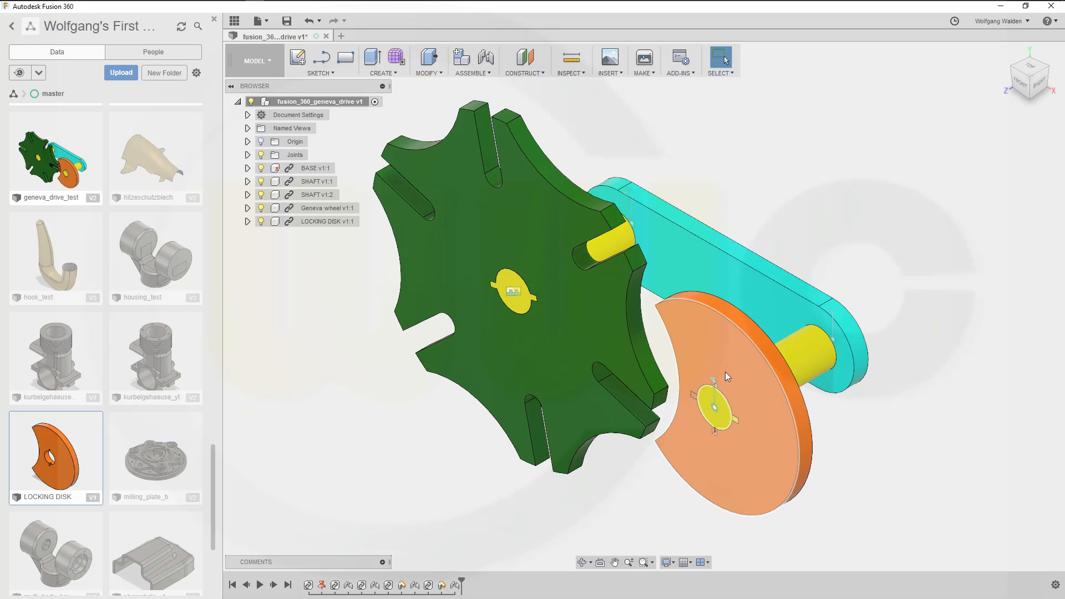
pyautogui.moveTo(699, 332)
pyautogui.keyDown('shift'); pyautogui.mouseDown(button='middle')
pyautogui.moveTo(704, 310)
pyautogui.moveTo(694, 317)
pyautogui.mouseUp(button='middle'); pyautogui.keyUp('shift')
pyautogui.scroll(3, 730, 404)
pyautogui.scroll(-1, 744, 402)
pyautogui.moveTo(745, 400); pyautogui.dragTo(735, 331, button='middle')
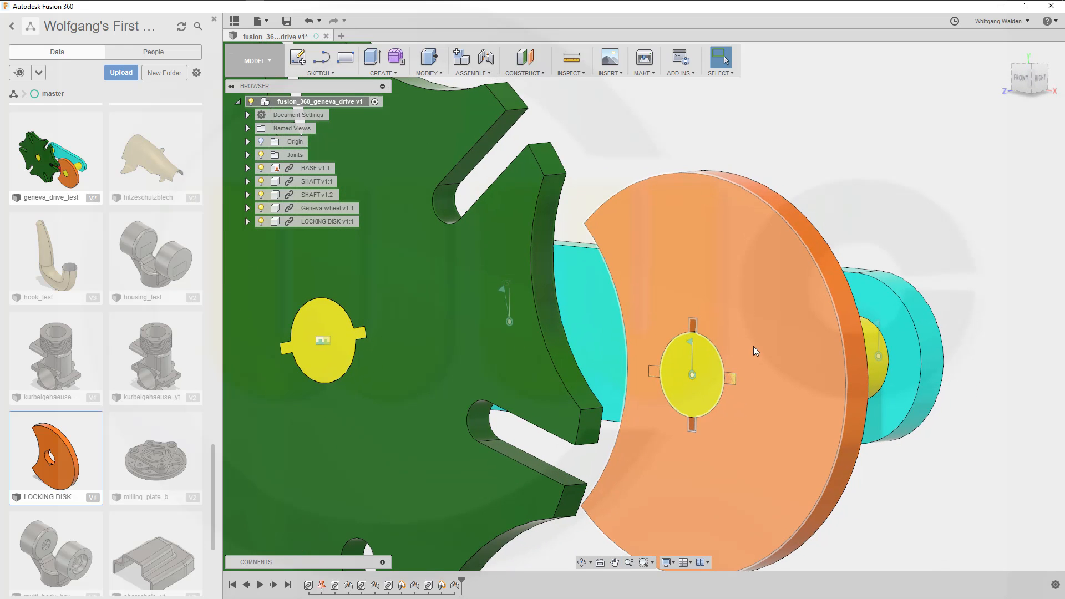
pyautogui.moveTo(771, 331); pyautogui.dragTo(744, 492)
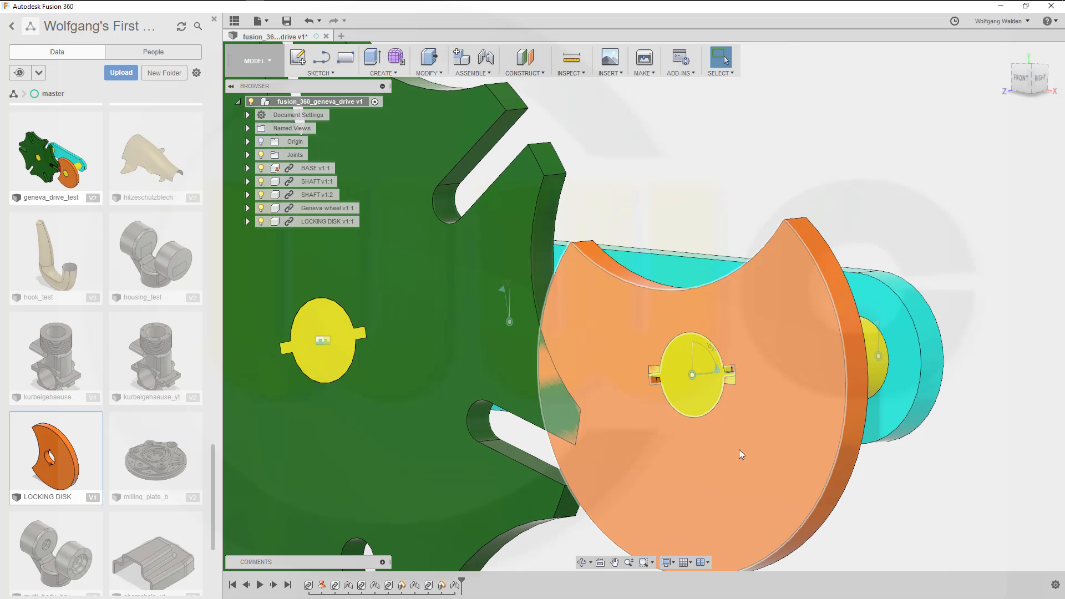
pyautogui.scroll(6, 744, 388)
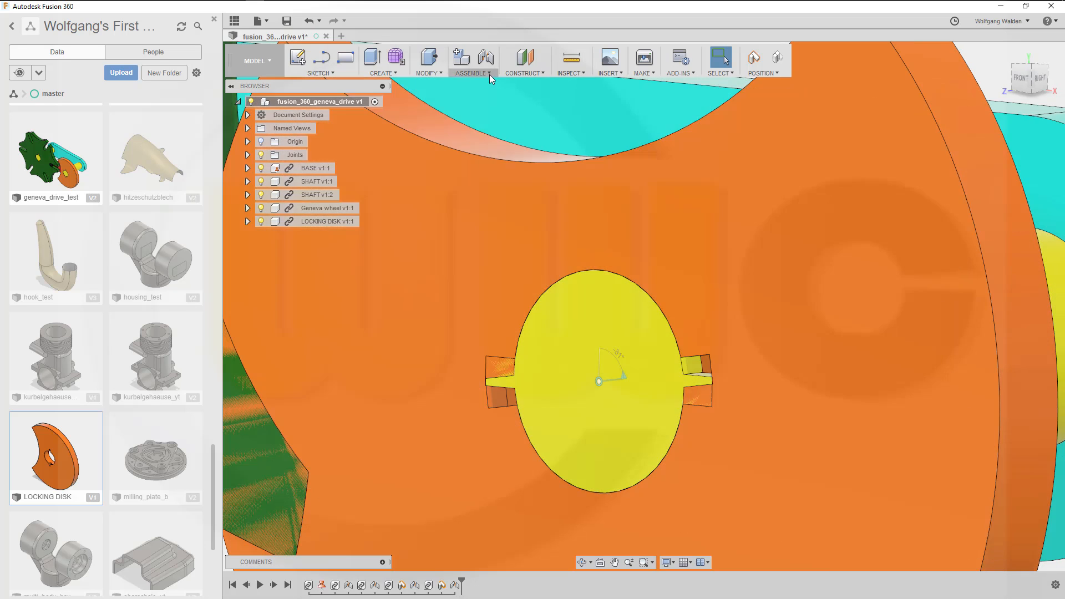
# Add a second joint, of type Rigid, between the locking disk's key slot face and the matching shaft key face, capturing the position.
pyautogui.click(491, 78)
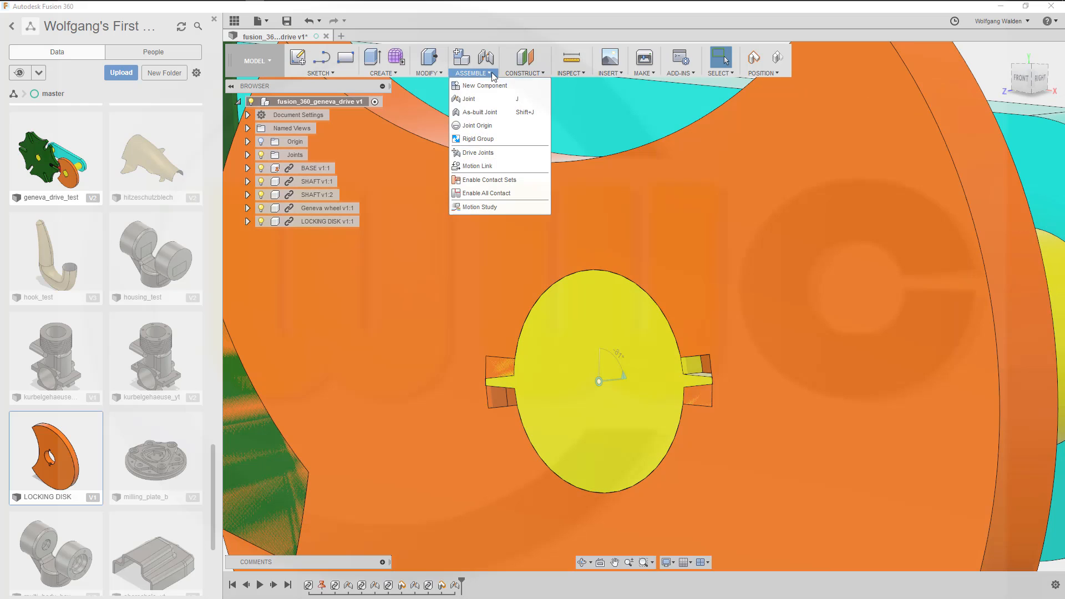
pyautogui.click(488, 104)
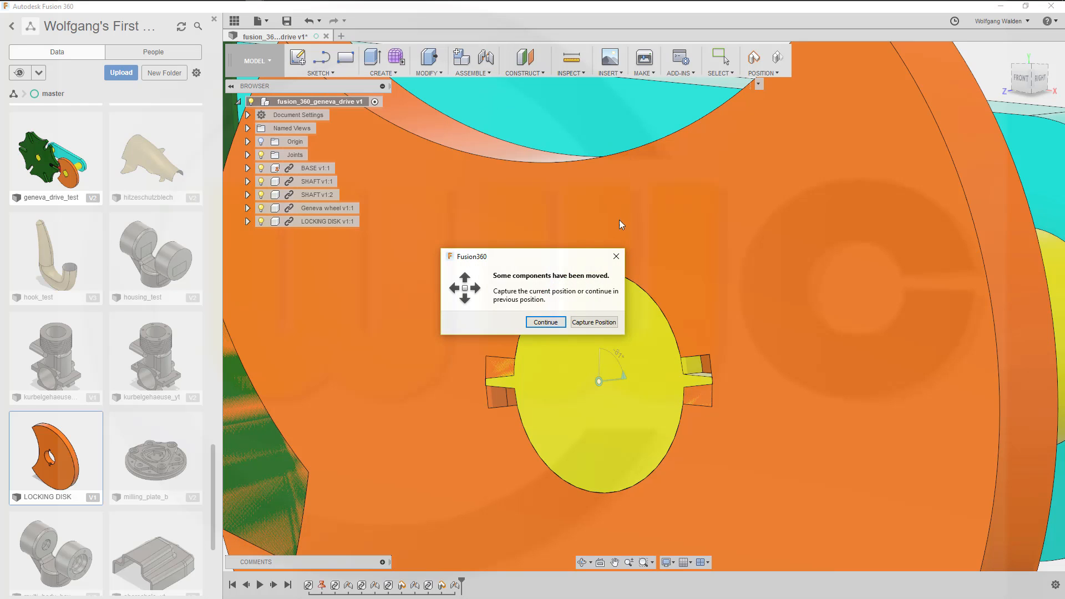
pyautogui.click(579, 326)
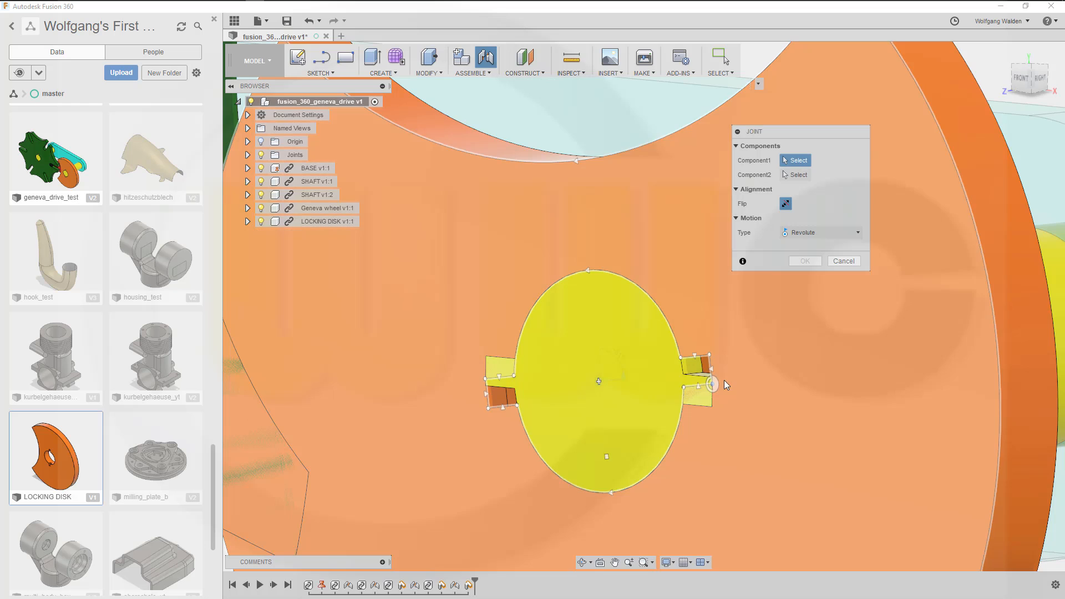
pyautogui.keyDown('shift'); pyautogui.moveTo(728, 369); pyautogui.dragTo(644, 383, button='middle'); pyautogui.keyUp('shift')
pyautogui.click(698, 387)
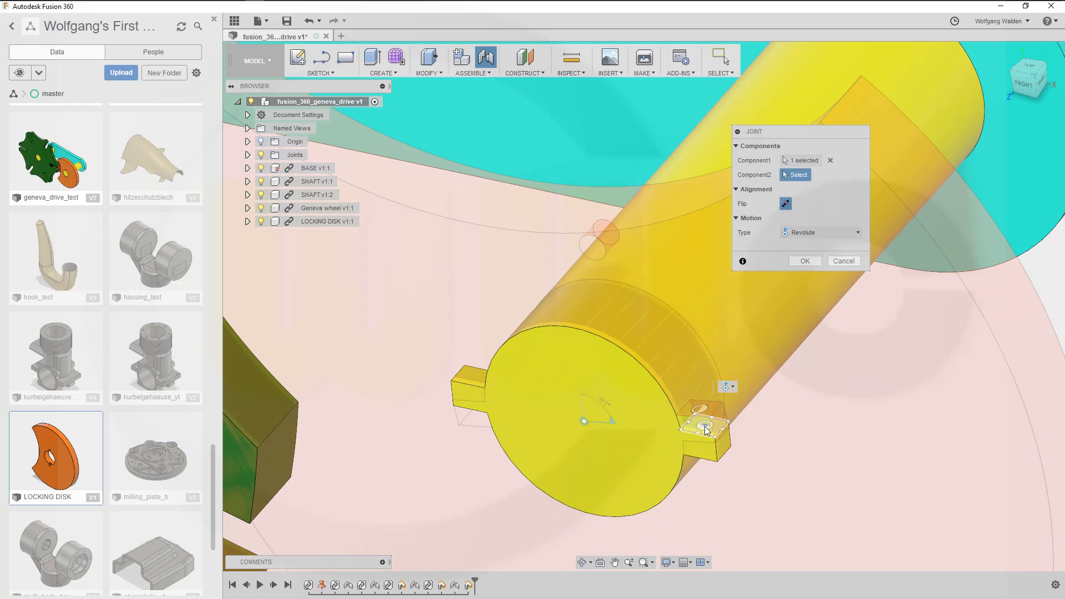
pyautogui.click(706, 426)
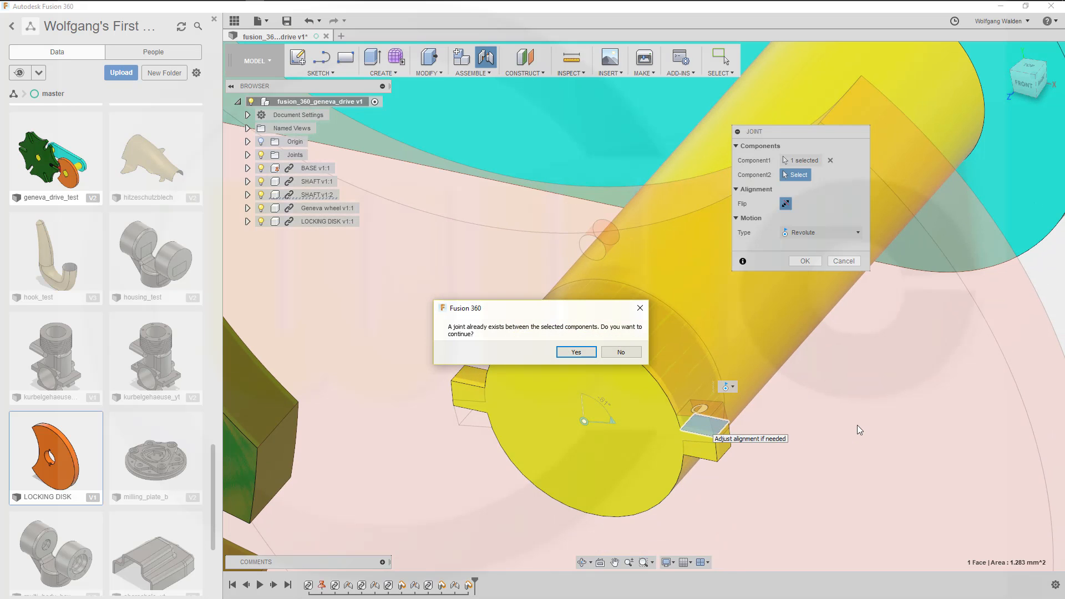
pyautogui.click(575, 352)
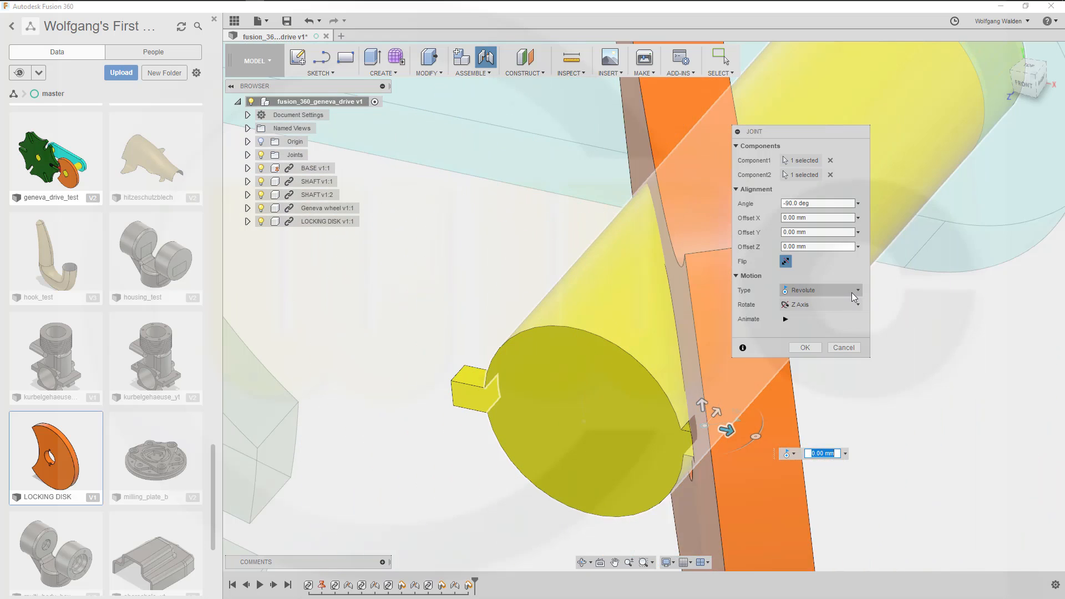
pyautogui.click(853, 291)
pyautogui.click(822, 304)
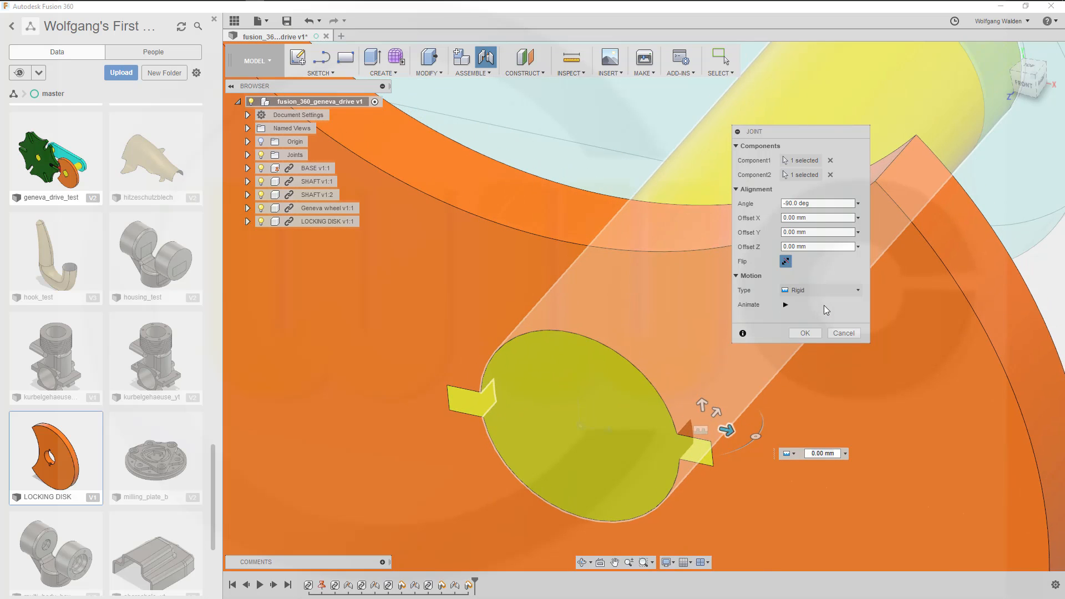
pyautogui.click(803, 334)
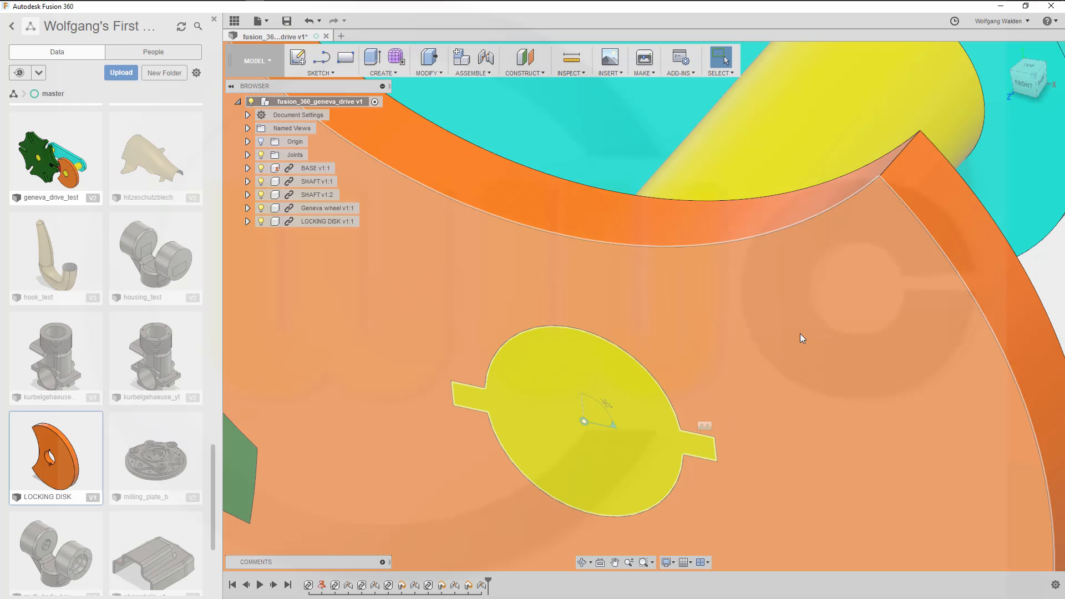
# Delete the two most recent captured position features from the assembly's history.
pyautogui.scroll(-5, 614, 412)
pyautogui.keyDown('shift'); pyautogui.moveTo(610, 434); pyautogui.dragTo(575, 435, button='middle'); pyautogui.keyUp('shift')
pyautogui.rightClick(469, 587)
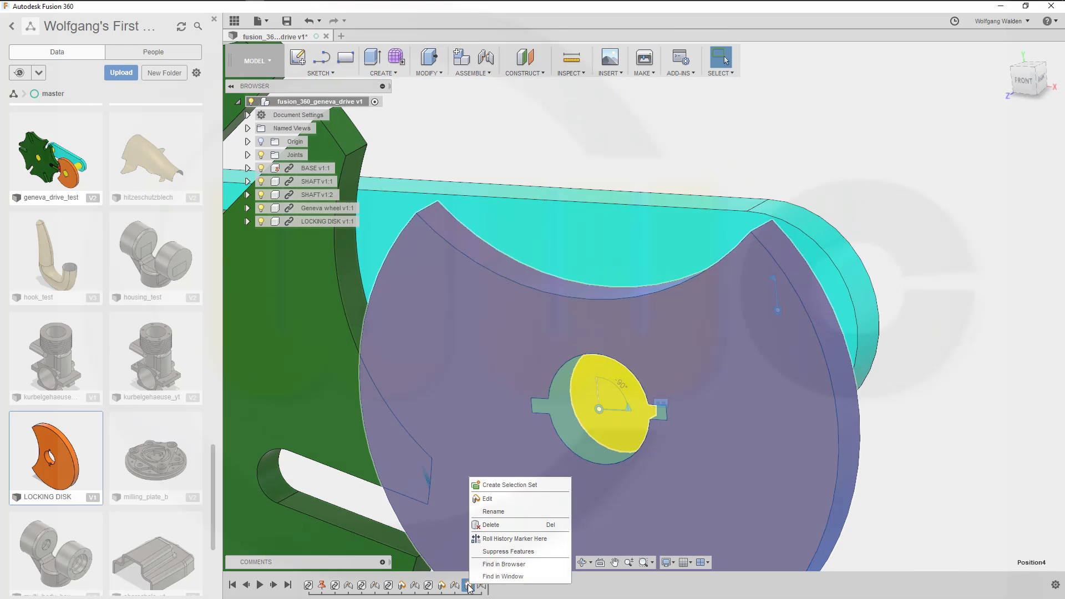
pyautogui.click(491, 525)
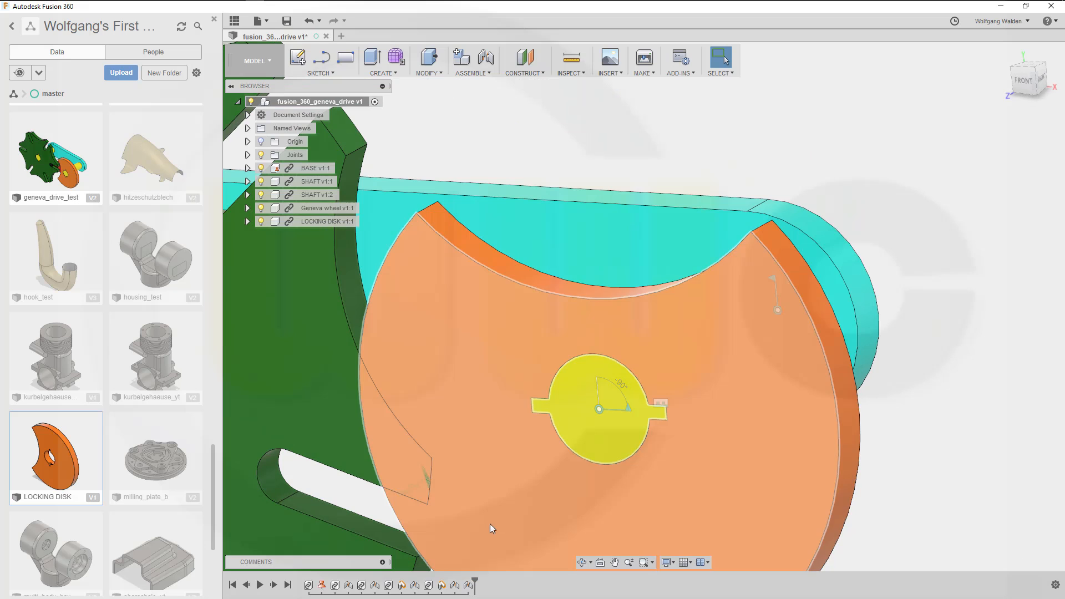
pyautogui.rightClick(442, 586)
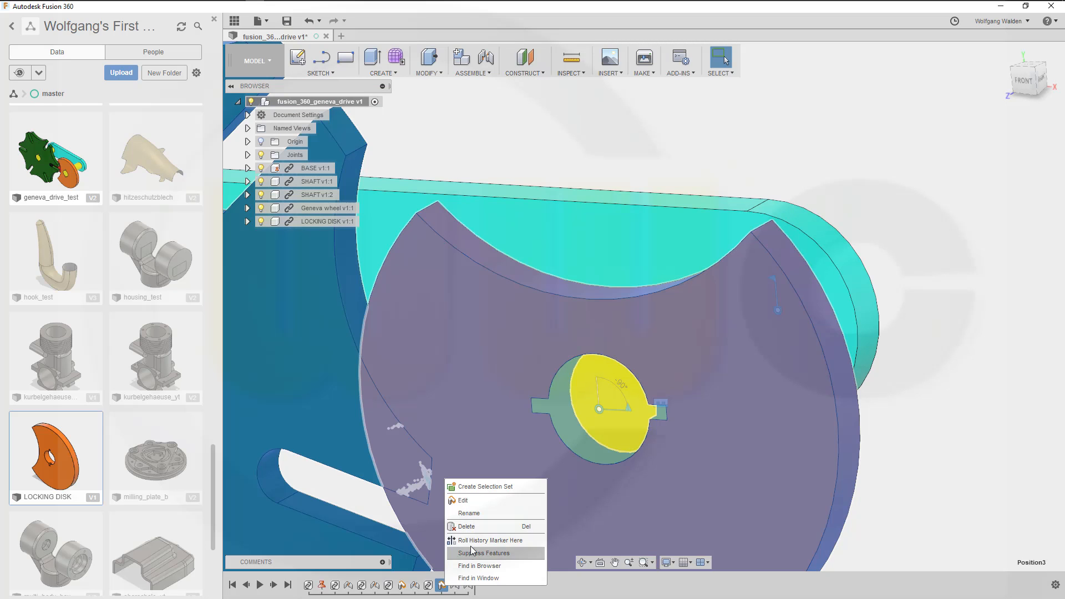
pyautogui.click(469, 527)
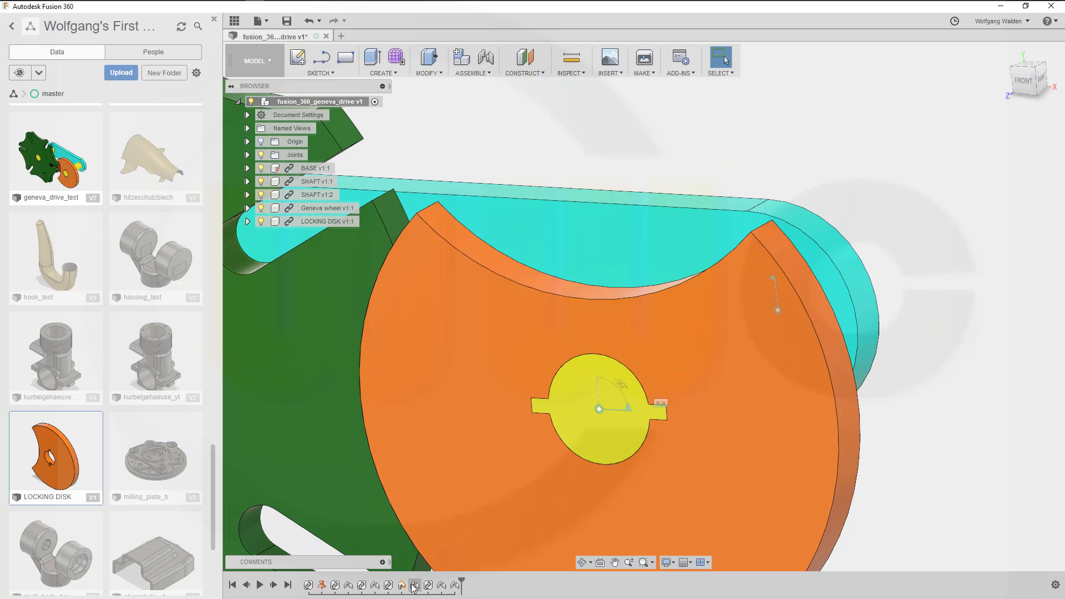
# Delete the remaining captured position feature, Position2, from the assembly's history.
pyautogui.rightClick(403, 586)
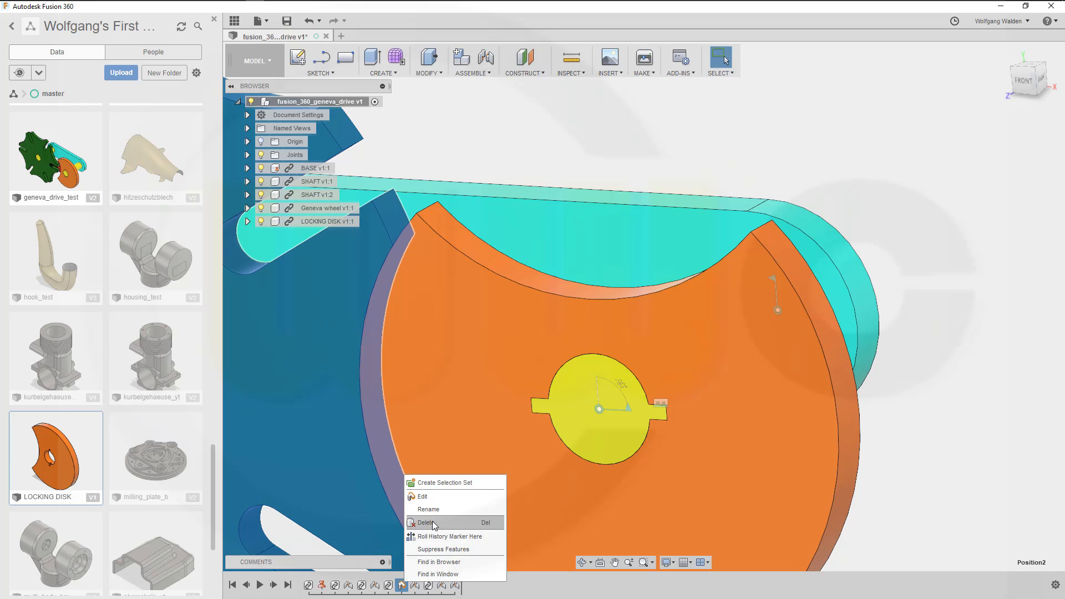
pyautogui.click(436, 524)
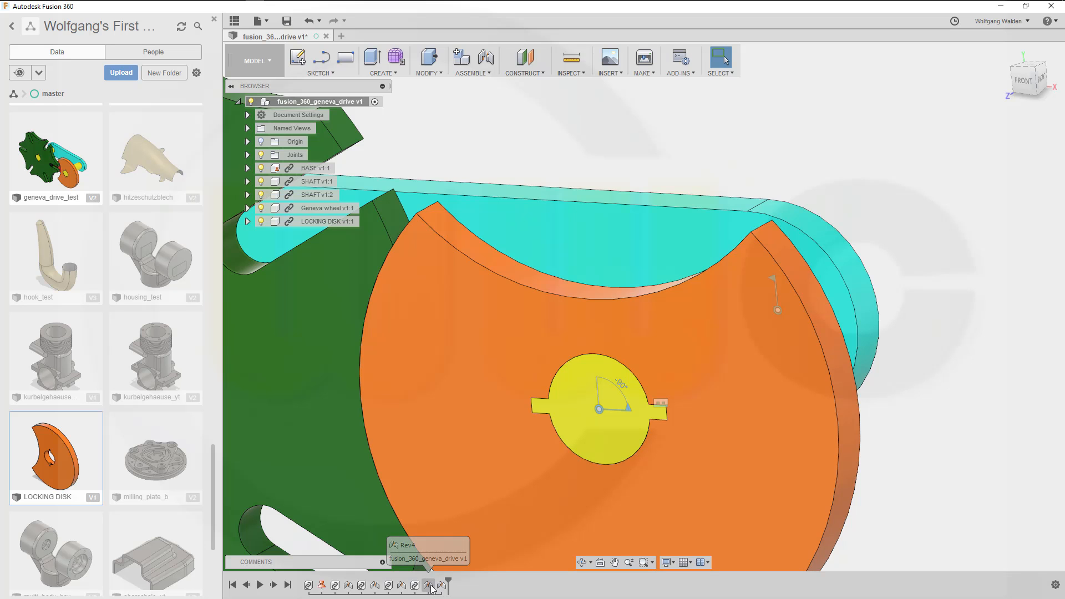
# Insert the CRANK part from the project's master folder into the assembly at its default placement.
pyautogui.moveTo(544, 516); pyautogui.dragTo(715, 217, button='middle')
pyautogui.scroll(-3, 692, 429)
pyautogui.scroll(-2, 691, 428)
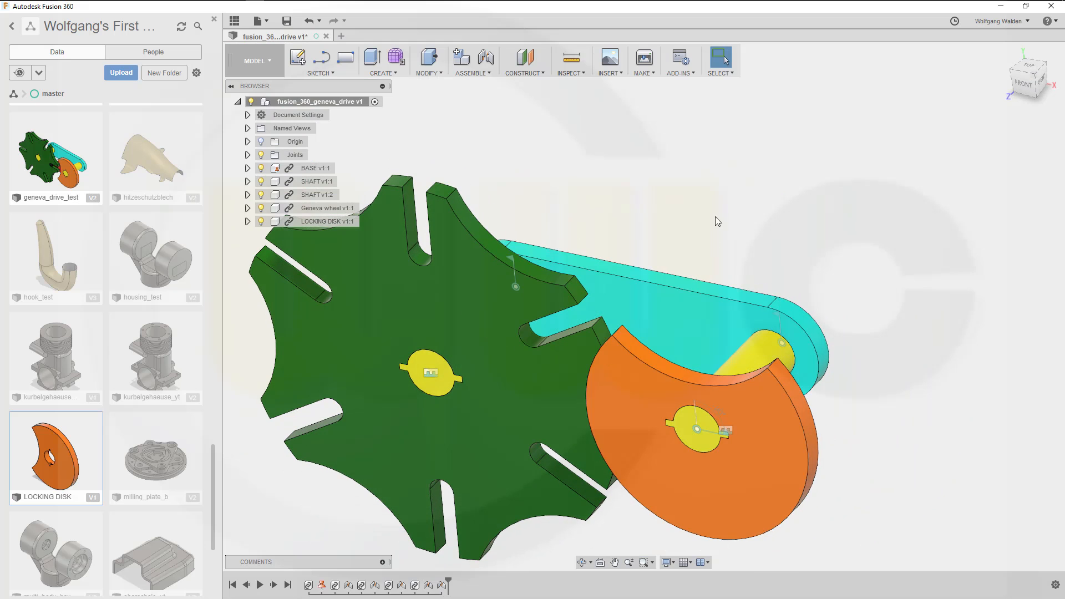
pyautogui.moveTo(213, 452); pyautogui.dragTo(215, 154)
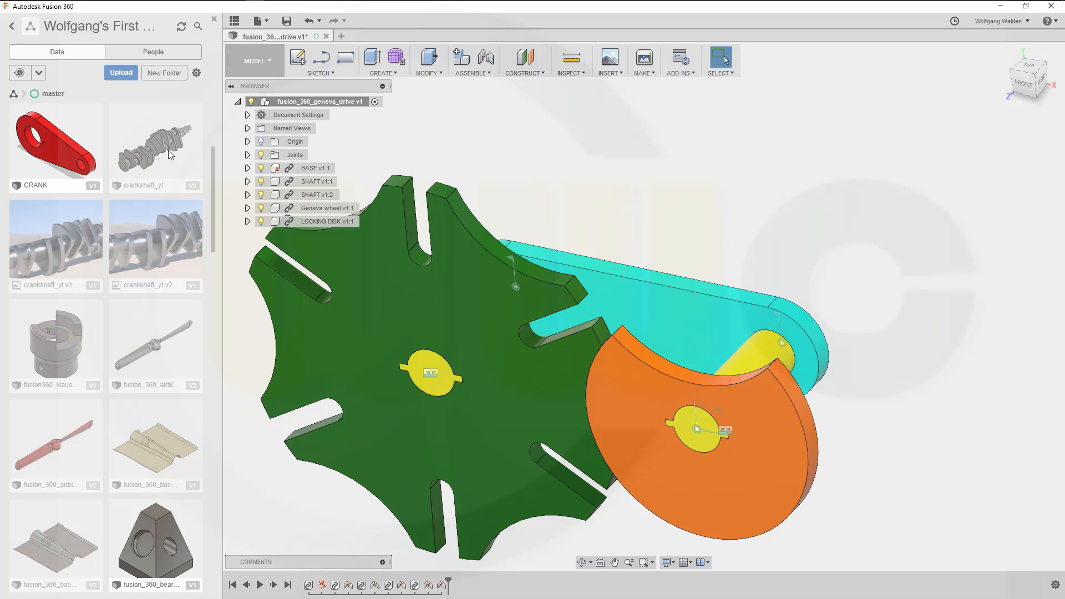
pyautogui.moveTo(49, 147); pyautogui.dragTo(783, 230)
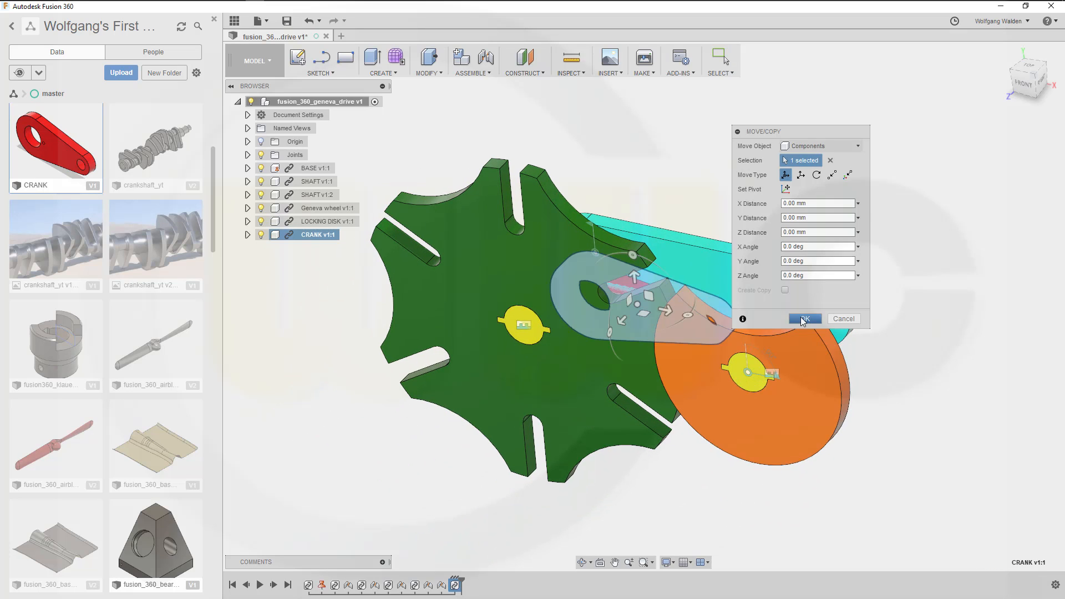
pyautogui.click(803, 319)
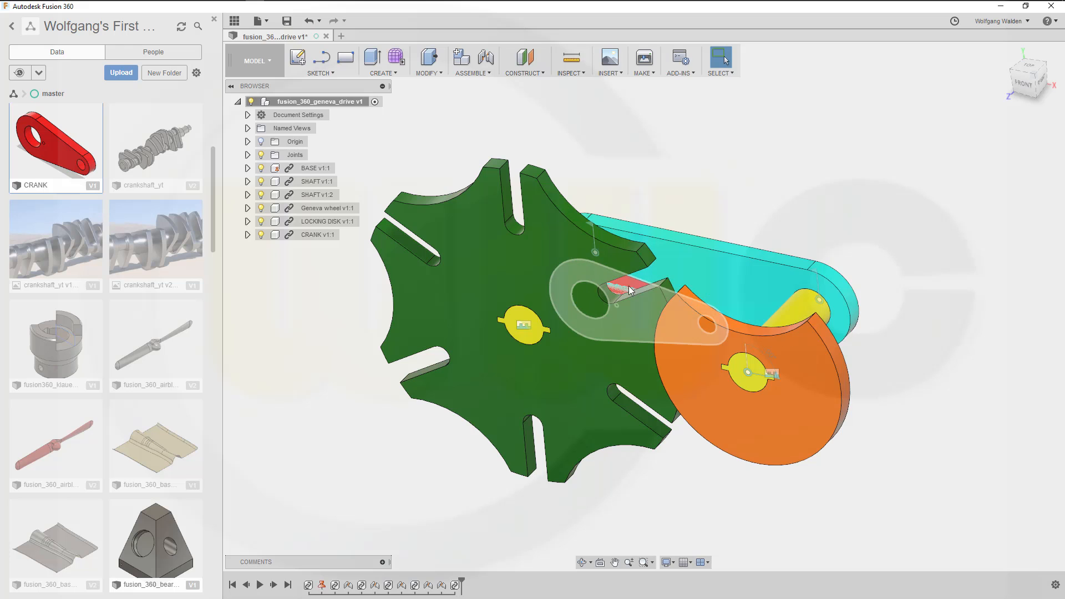
# Move the crank clear above the Geneva wheel and locking disk so its holes are accessible.
pyautogui.keyDown('shift'); pyautogui.moveTo(631, 276); pyautogui.dragTo(730, 267, button='middle'); pyautogui.keyUp('shift')
pyautogui.moveTo(731, 268); pyautogui.dragTo(824, 261)
pyautogui.keyDown('shift'); pyautogui.moveTo(706, 313); pyautogui.dragTo(651, 393, button='middle'); pyautogui.keyUp('shift')
pyautogui.moveTo(671, 375); pyautogui.dragTo(814, 94)
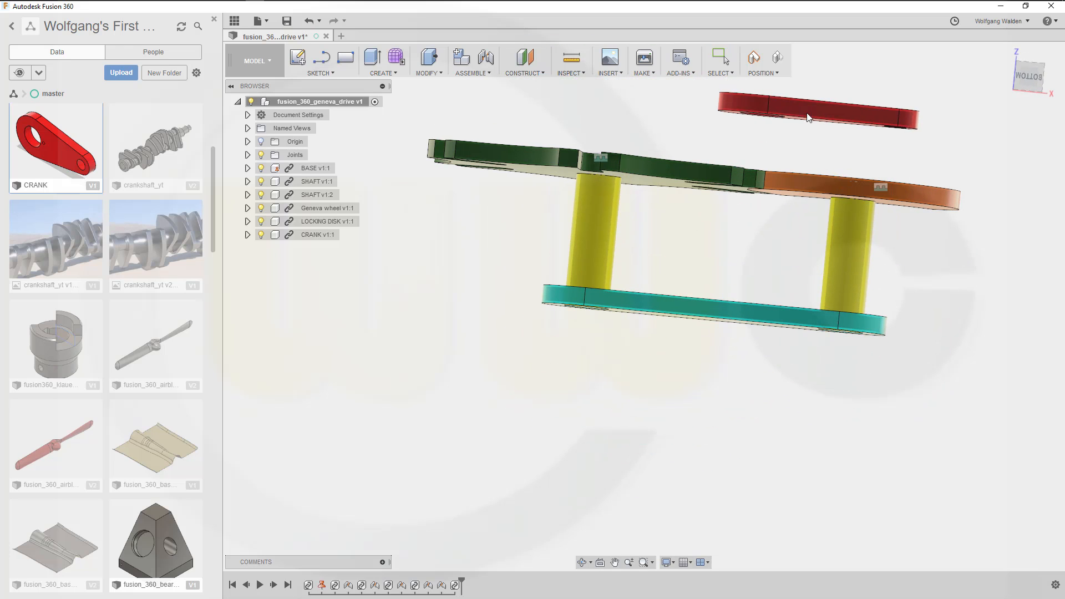
# Join the crank's large hole to the locking disk's center hole on its underside with a revolute joint about the Z axis, capturing the position.
pyautogui.keyDown('shift'); pyautogui.moveTo(659, 195); pyautogui.dragTo(720, 288, button='middle'); pyautogui.keyUp('shift')
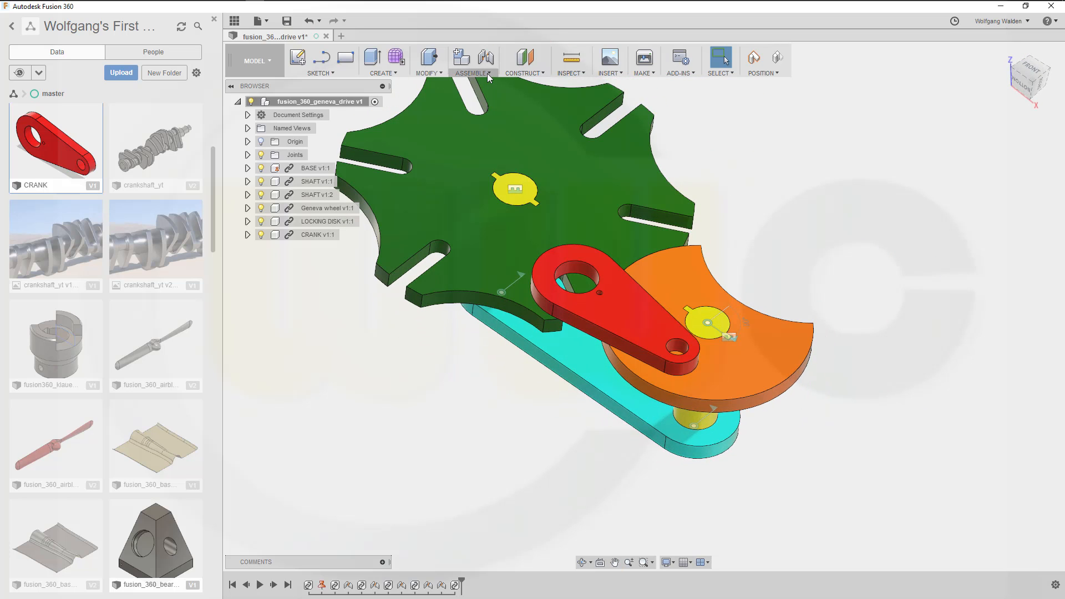
pyautogui.click(490, 71)
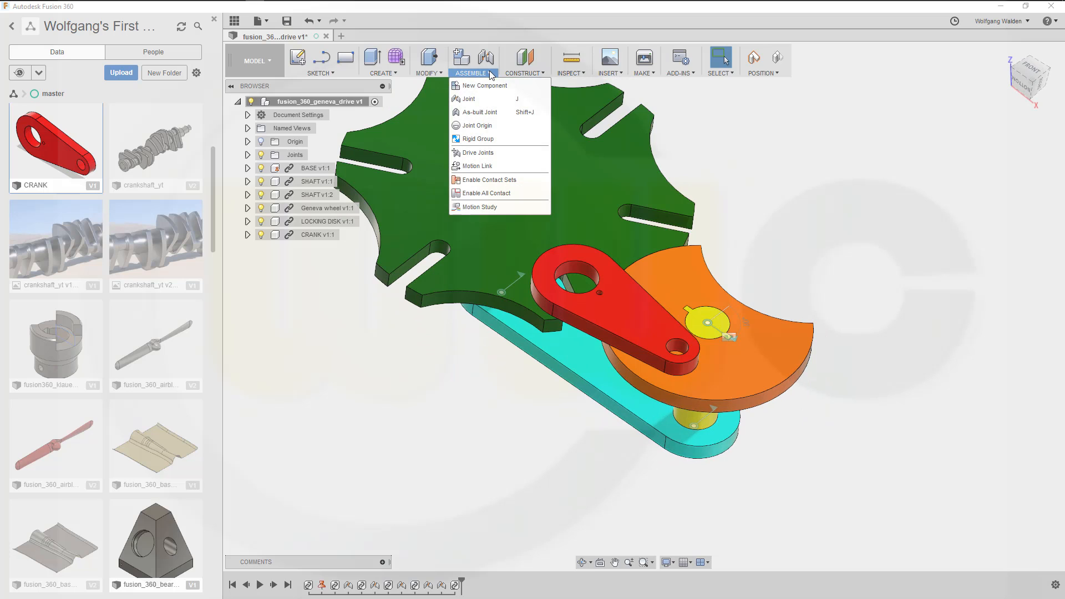
pyautogui.click(473, 110)
pyautogui.click(594, 323)
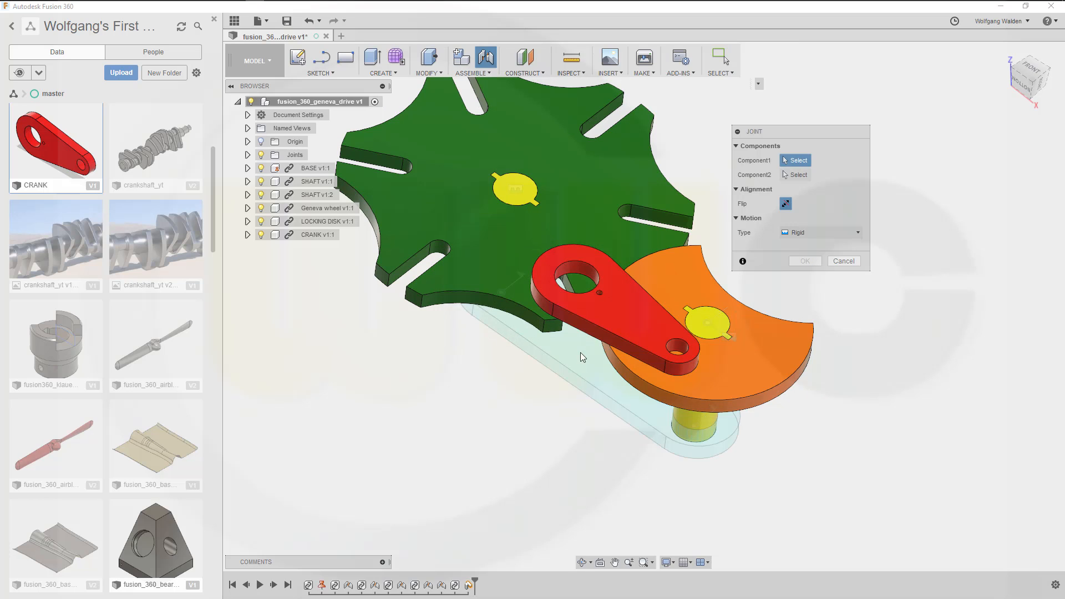
pyautogui.scroll(5, 572, 310)
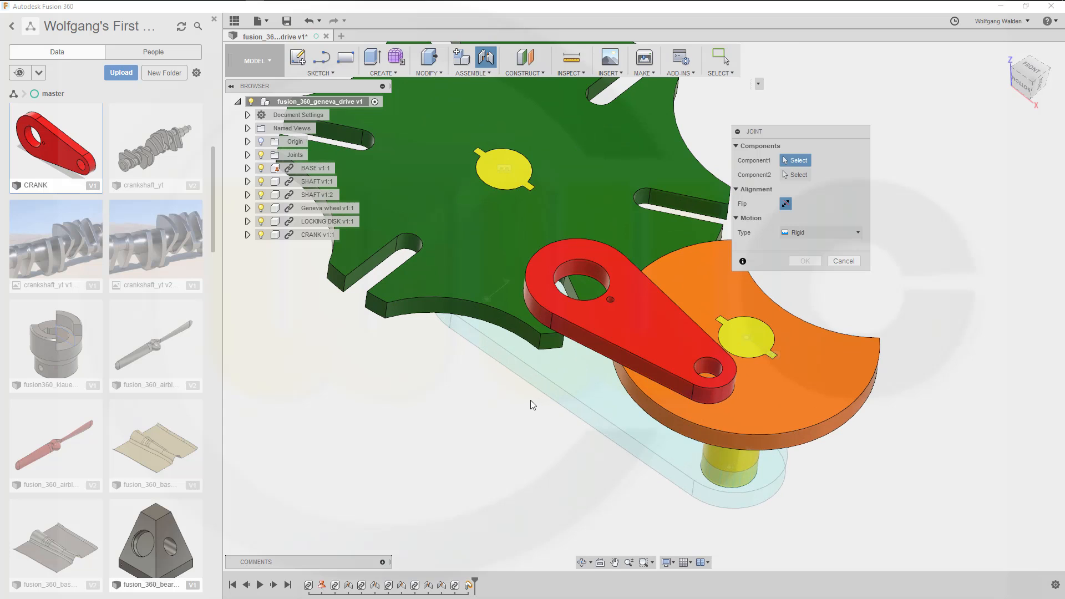
pyautogui.click(606, 268)
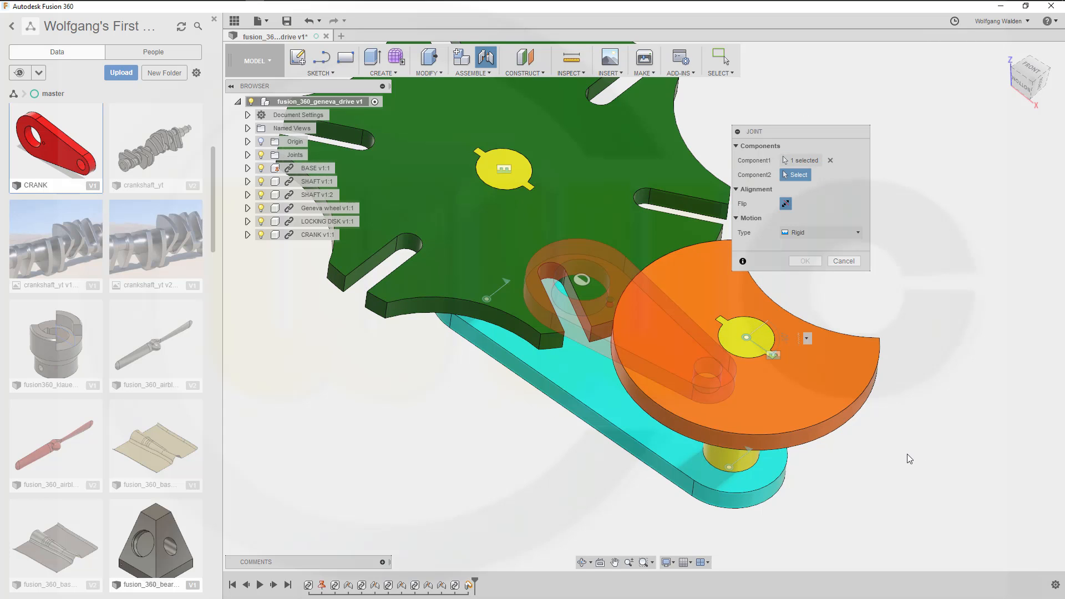
pyautogui.keyDown('shift'); pyautogui.moveTo(901, 416); pyautogui.dragTo(909, 340, button='middle'); pyautogui.keyUp('shift')
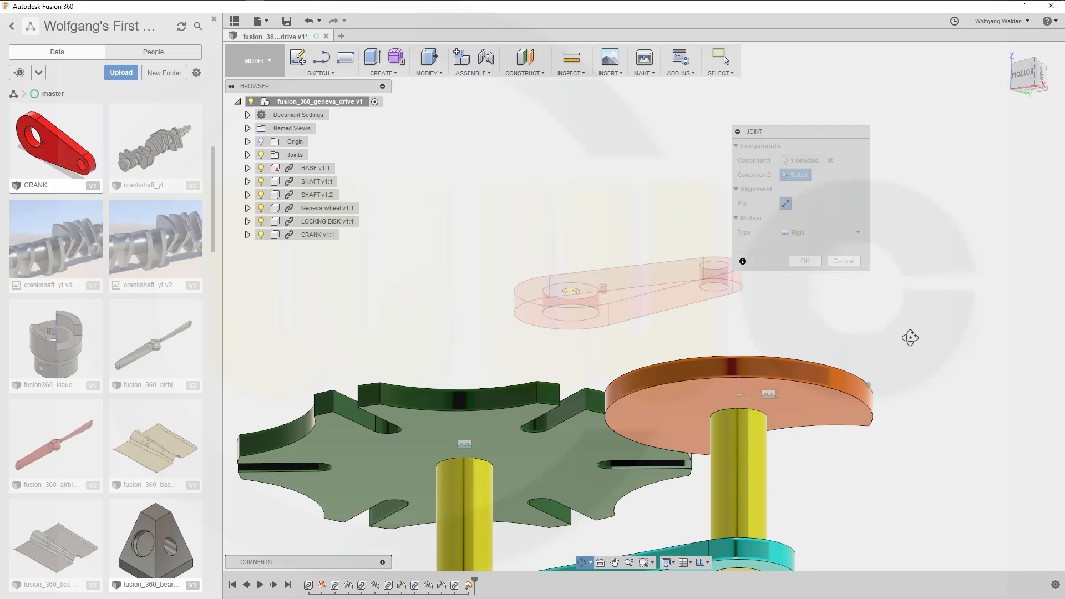
pyautogui.click(733, 406)
pyautogui.click(858, 290)
pyautogui.click(825, 318)
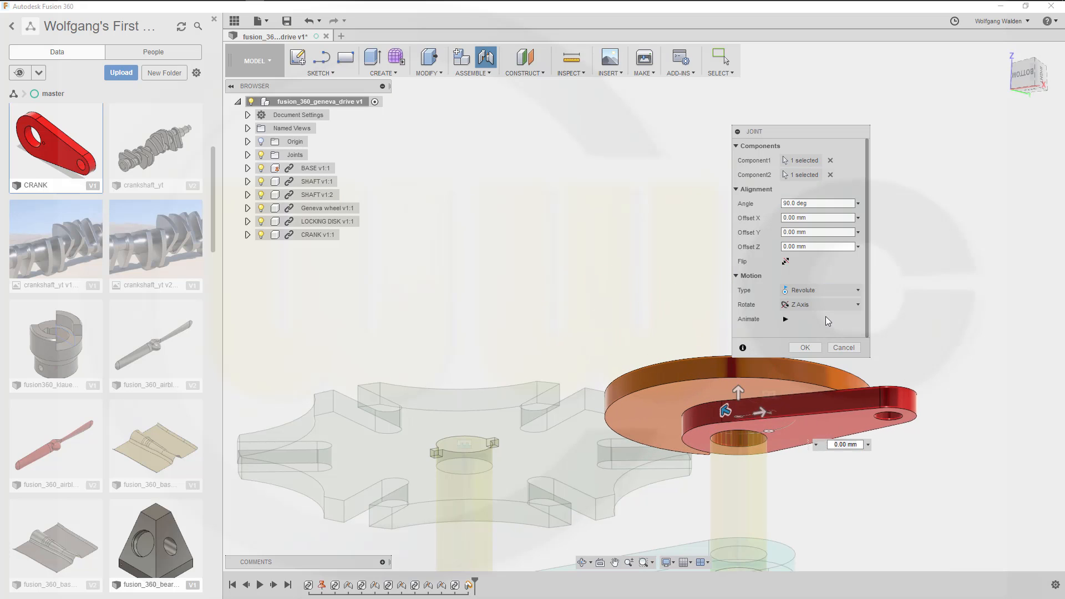
pyautogui.click(813, 349)
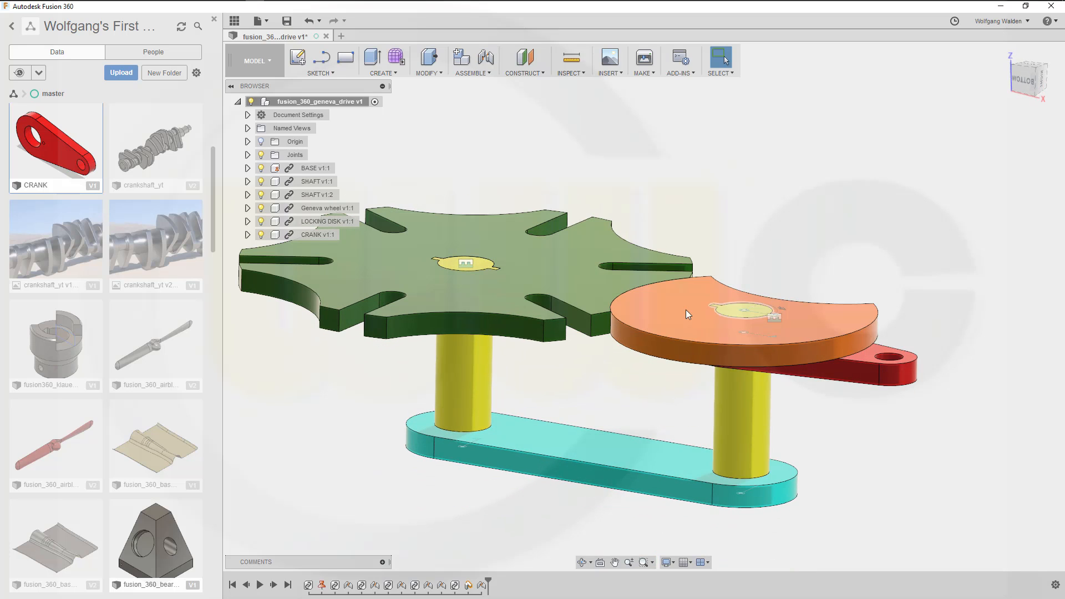
# Hide the locking disk so that the crank's small locating hole is exposed.
pyautogui.click(248, 222)
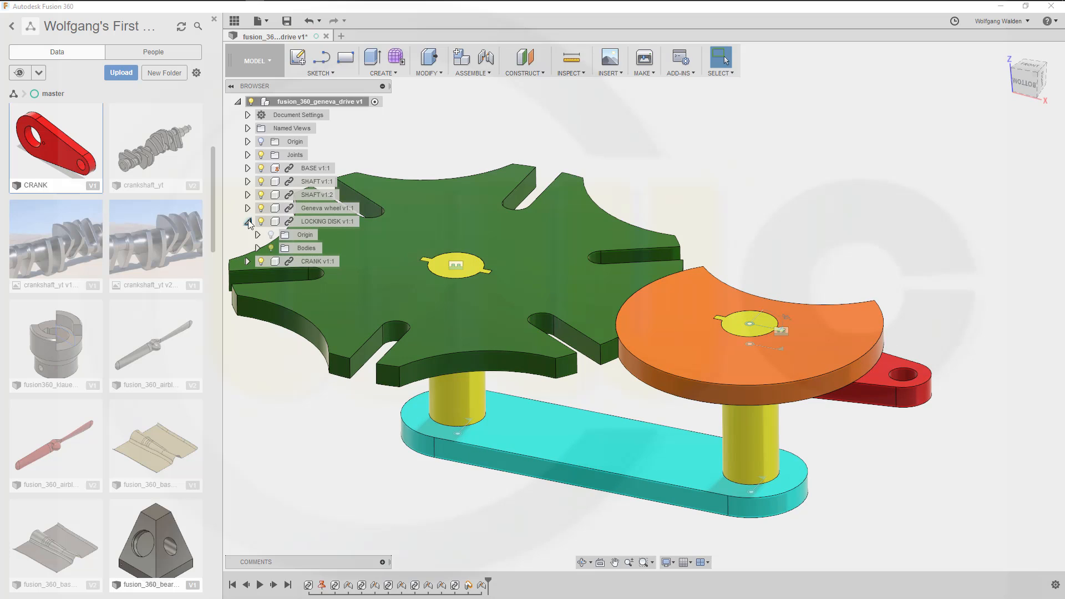
pyautogui.click(261, 222)
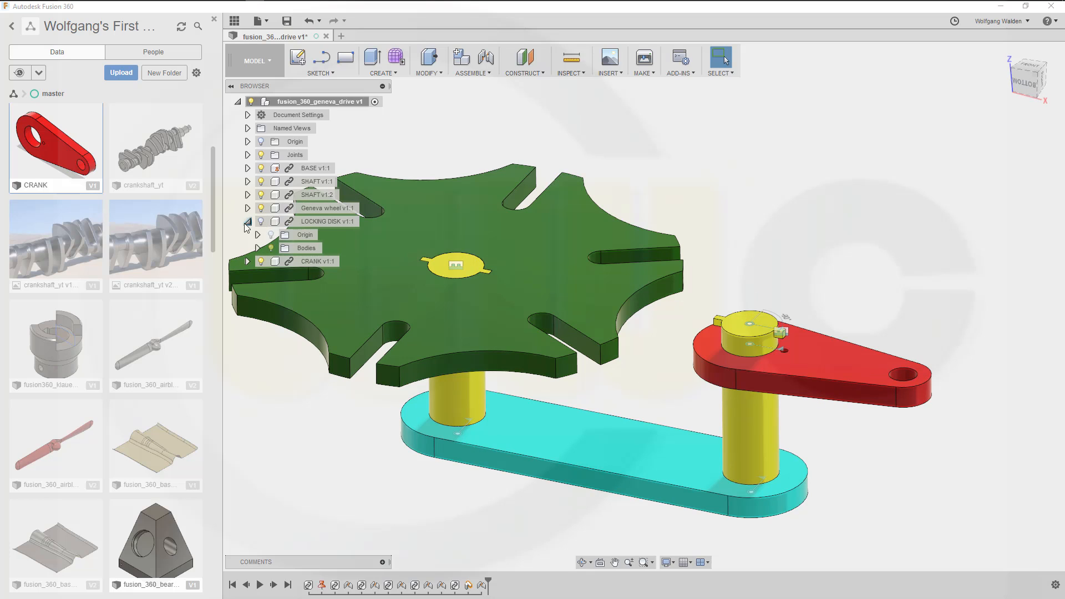
pyautogui.click(248, 222)
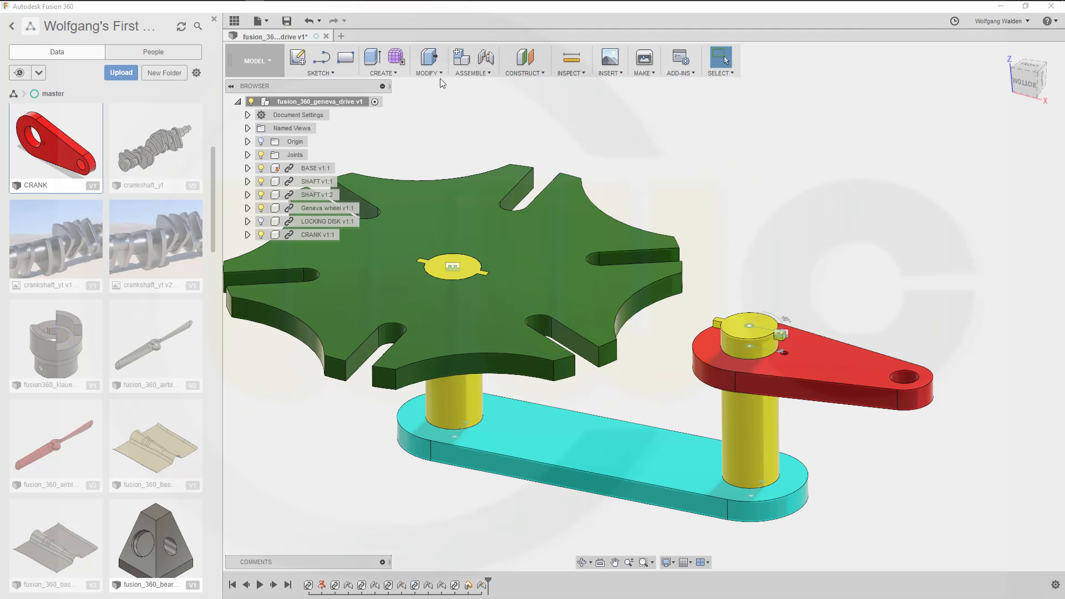
# Start a new joint of type Rigid and pick the crank's small locating hole as the first component.
pyautogui.click(490, 74)
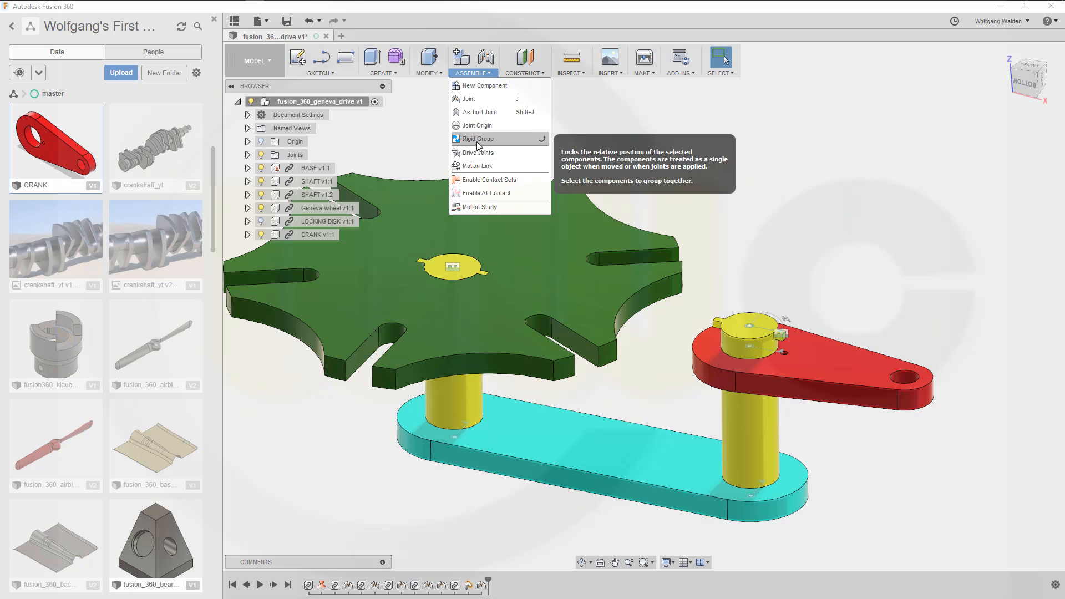
pyautogui.click(481, 100)
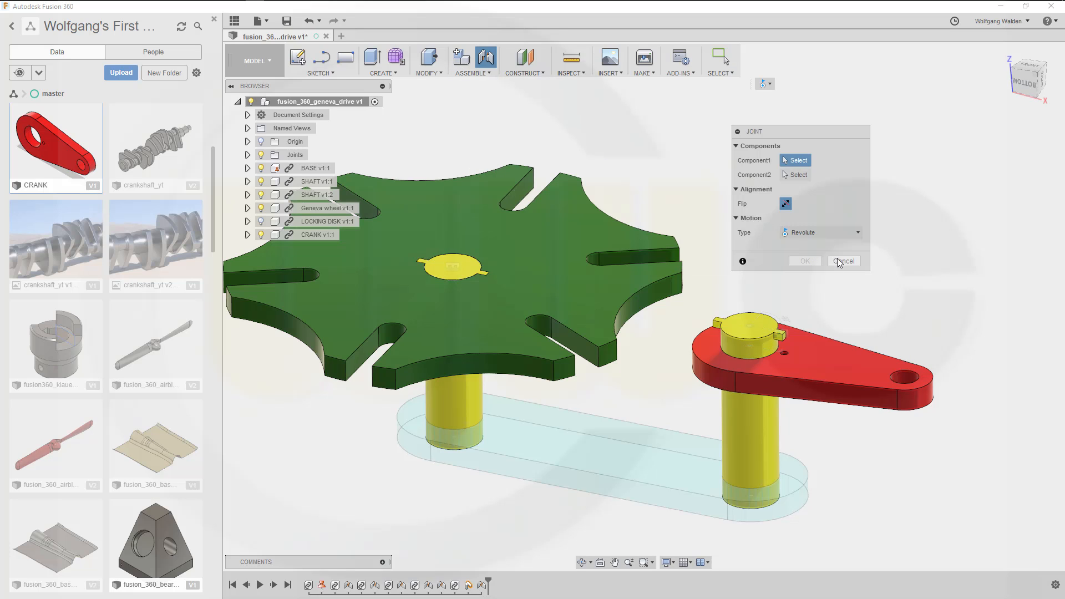
pyautogui.click(858, 234)
pyautogui.click(818, 246)
pyautogui.scroll(2, 777, 364)
pyautogui.scroll(2, 777, 364)
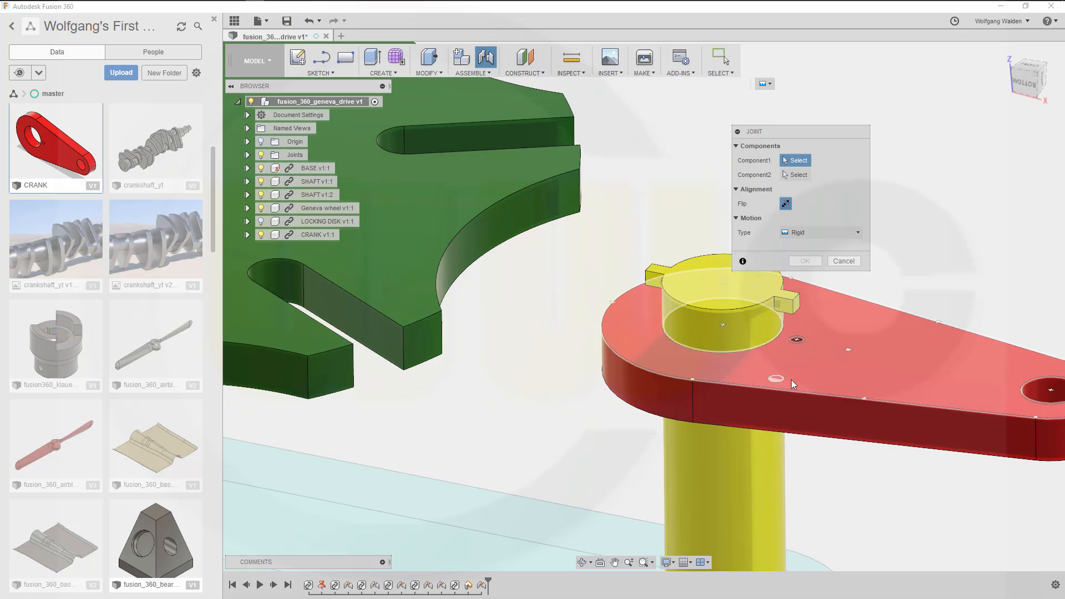
pyautogui.click(797, 341)
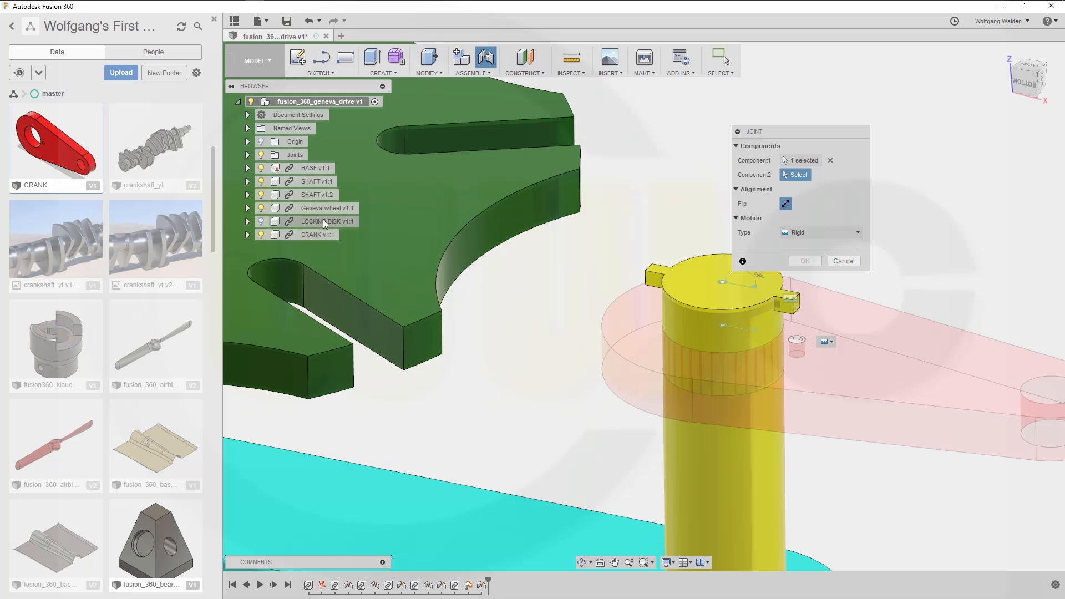
# Show the locking disk, pick the matching small hole on its underside as second component, and make the joint revolute about the Z axis.
pyautogui.click(260, 222)
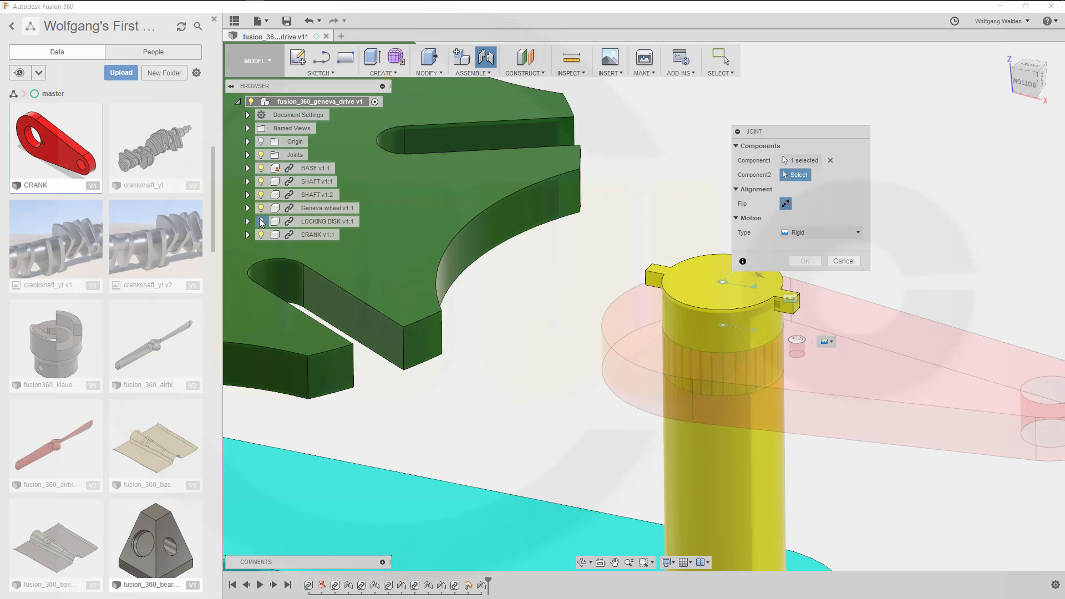
pyautogui.keyDown('shift'); pyautogui.moveTo(550, 288); pyautogui.dragTo(647, 376, button='middle'); pyautogui.keyUp('shift')
pyautogui.scroll(4, 647, 433)
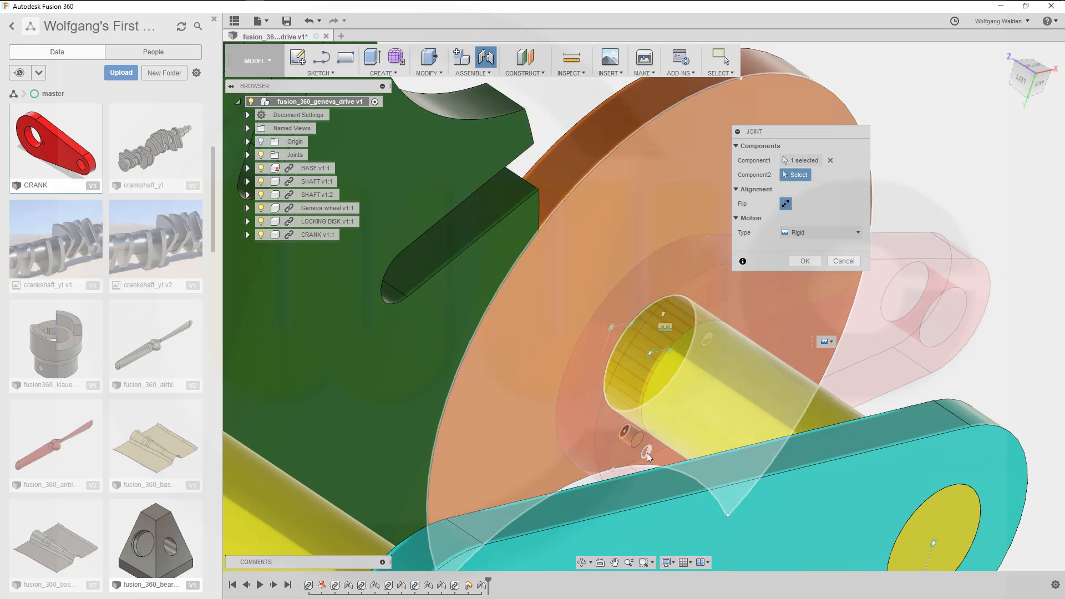
pyautogui.click(622, 431)
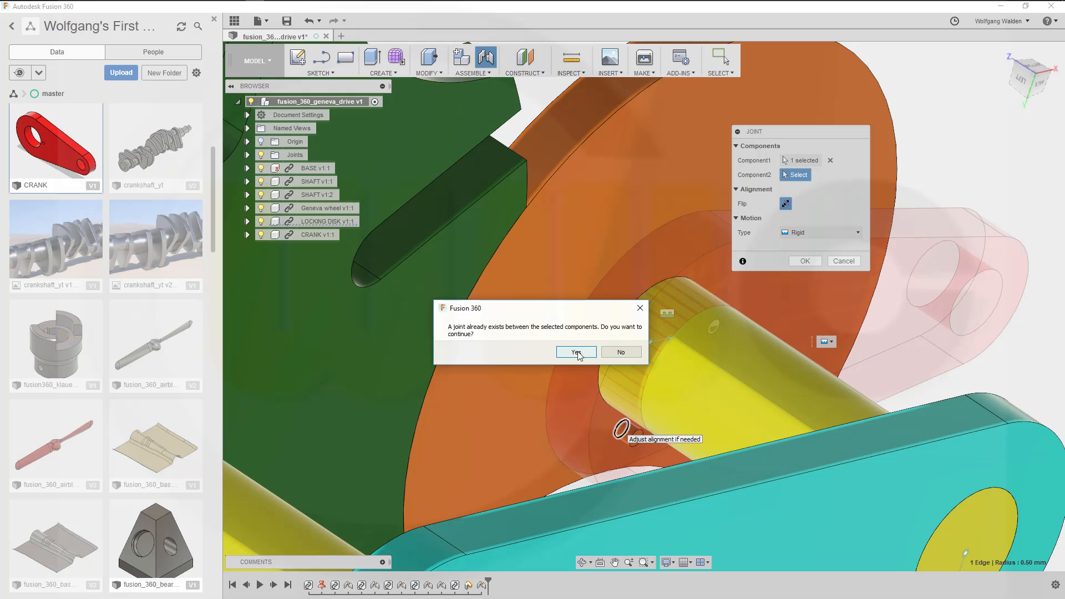
pyautogui.click(577, 352)
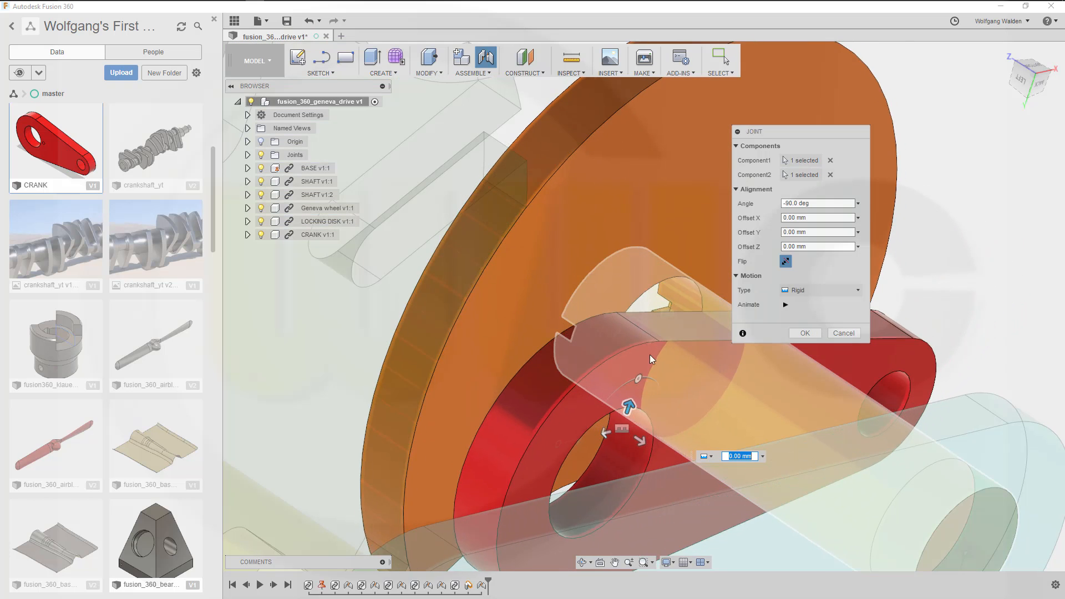
pyautogui.keyDown('shift'); pyautogui.moveTo(650, 361); pyautogui.dragTo(631, 446, button='middle'); pyautogui.keyUp('shift')
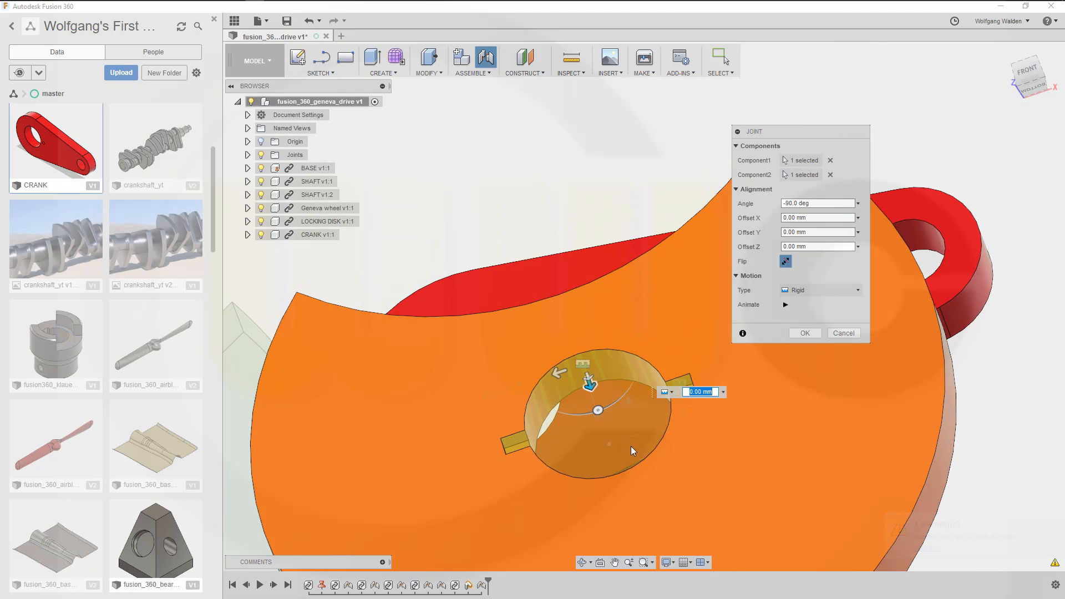
pyautogui.click(850, 289)
pyautogui.click(824, 315)
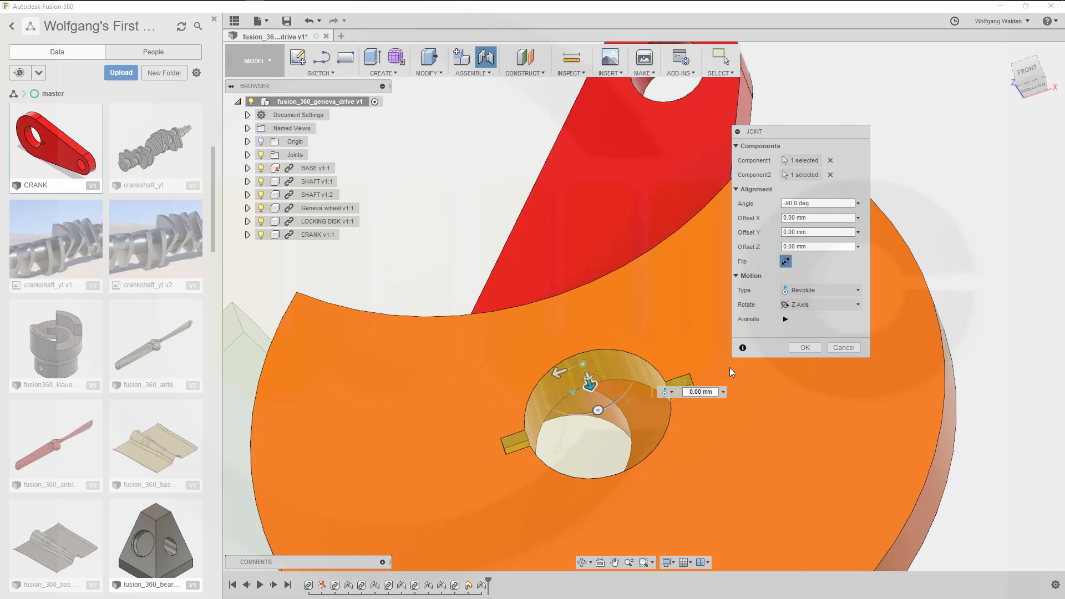
pyautogui.keyDown('shift'); pyautogui.moveTo(678, 444); pyautogui.dragTo(716, 329, button='middle'); pyautogui.keyUp('shift')
pyautogui.click(805, 348)
# Delete the captured position feature that follows the crank's insertion in the assembly's history.
pyautogui.keyDown('shift'); pyautogui.moveTo(655, 387); pyautogui.dragTo(577, 336, button='middle'); pyautogui.keyUp('shift')
pyautogui.moveTo(701, 378); pyautogui.dragTo(749, 310, button='middle')
pyautogui.scroll(-3, 749, 309)
pyautogui.moveTo(773, 272); pyautogui.dragTo(748, 405, button='middle')
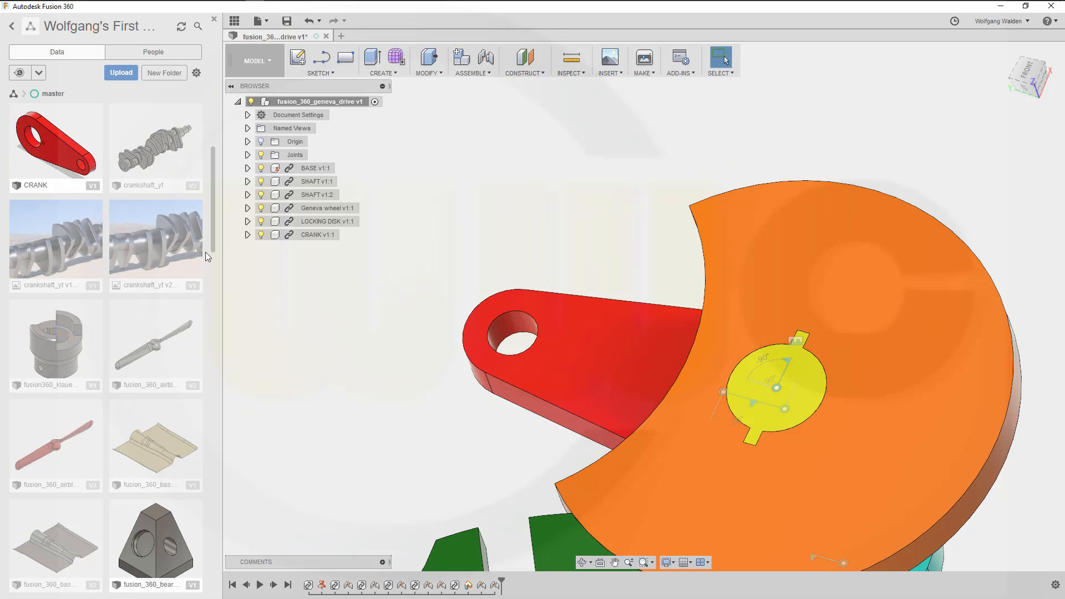
pyautogui.rightClick(469, 585)
pyautogui.click(491, 521)
# Insert the PIN part from the master folder and move it clear above the Geneva wheel.
pyautogui.moveTo(212, 240); pyautogui.dragTo(256, 594)
pyautogui.moveTo(58, 444); pyautogui.dragTo(485, 189)
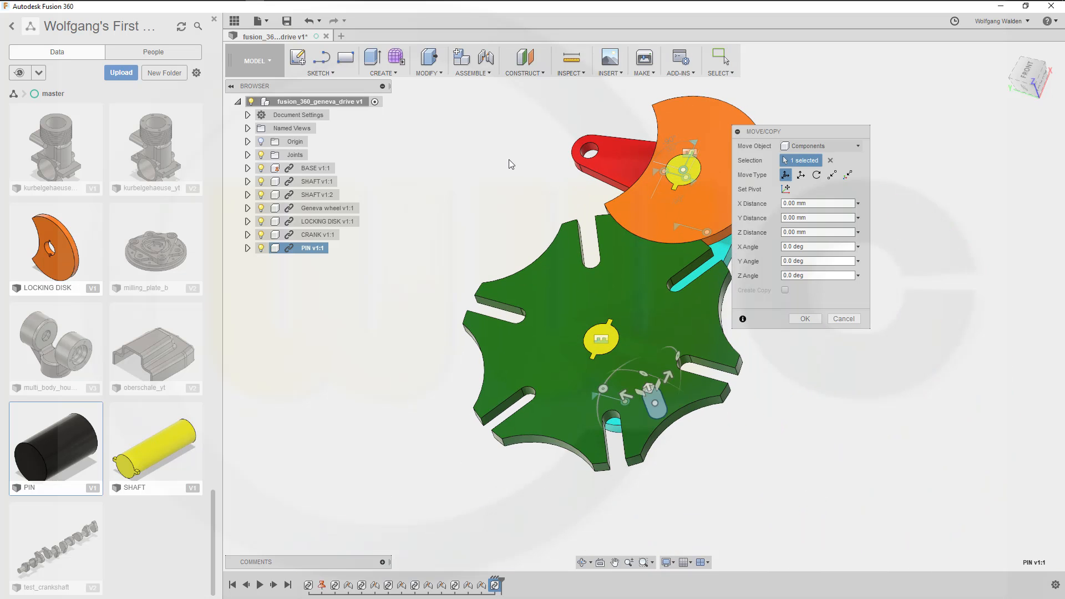
pyautogui.click(805, 319)
pyautogui.keyDown('shift'); pyautogui.moveTo(658, 237); pyautogui.dragTo(468, 255, button='middle'); pyautogui.keyUp('shift')
pyautogui.moveTo(569, 451); pyautogui.dragTo(610, 217)
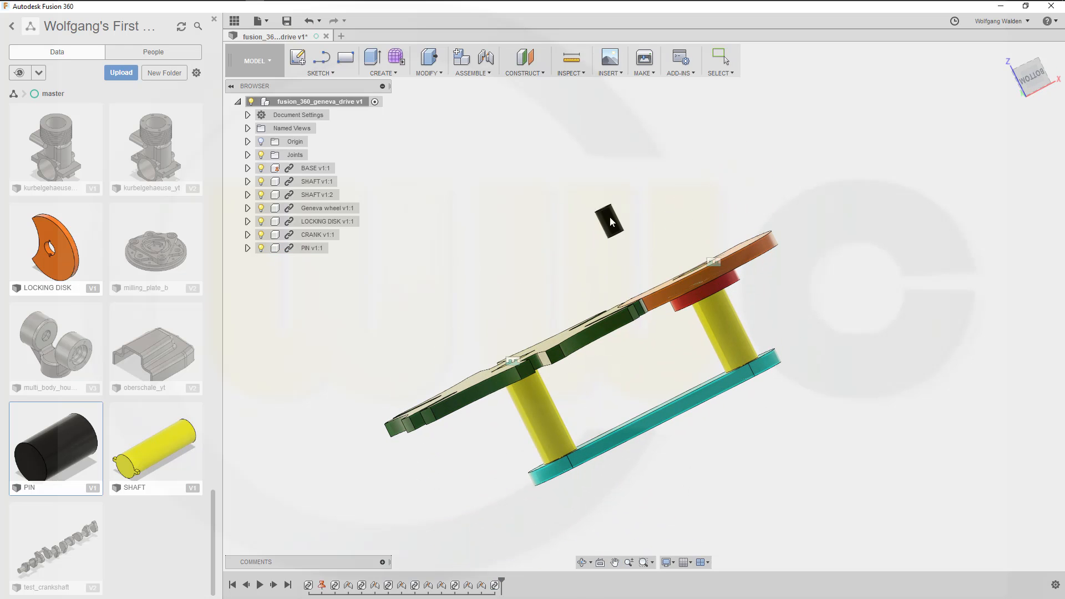
# Start a new joint, capturing the moved components' position, and pick the pin's lower circular edge as the first component.
pyautogui.keyDown('shift'); pyautogui.moveTo(529, 250); pyautogui.dragTo(560, 327, button='middle'); pyautogui.keyUp('shift')
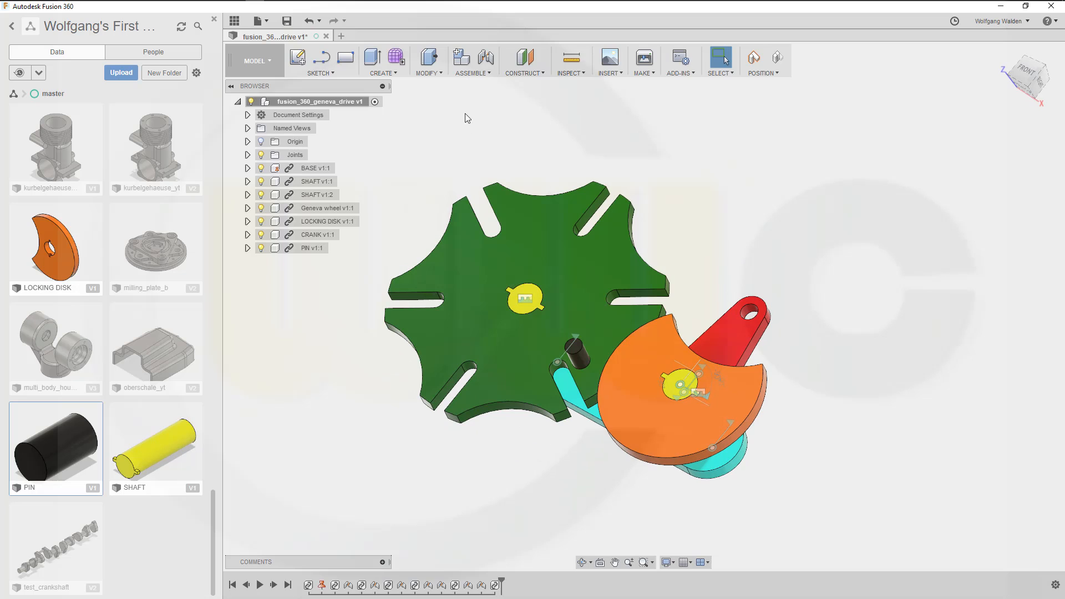
pyautogui.click(484, 76)
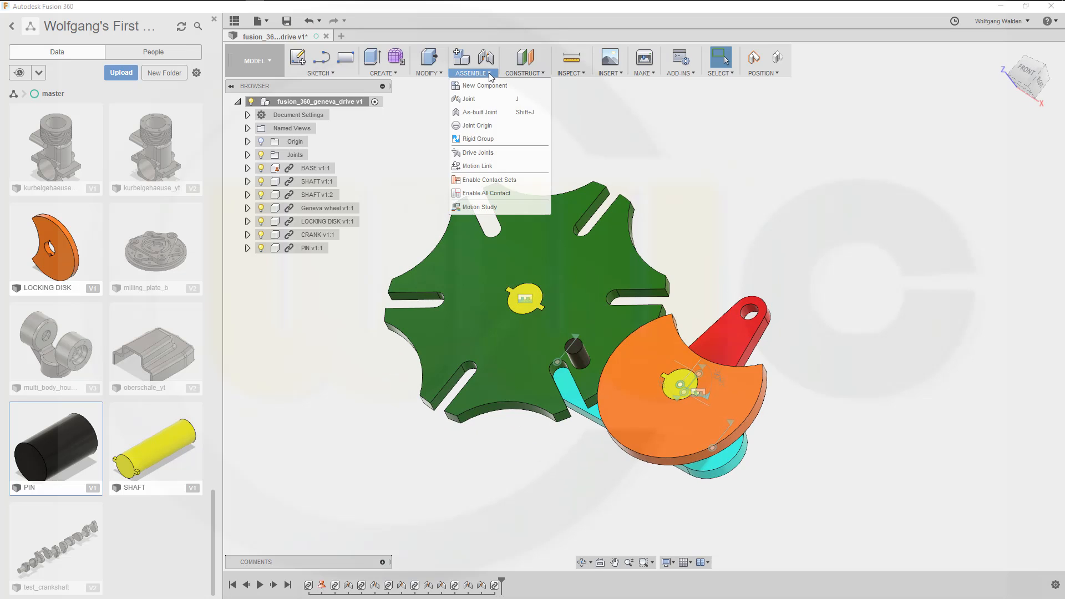
pyautogui.click(477, 95)
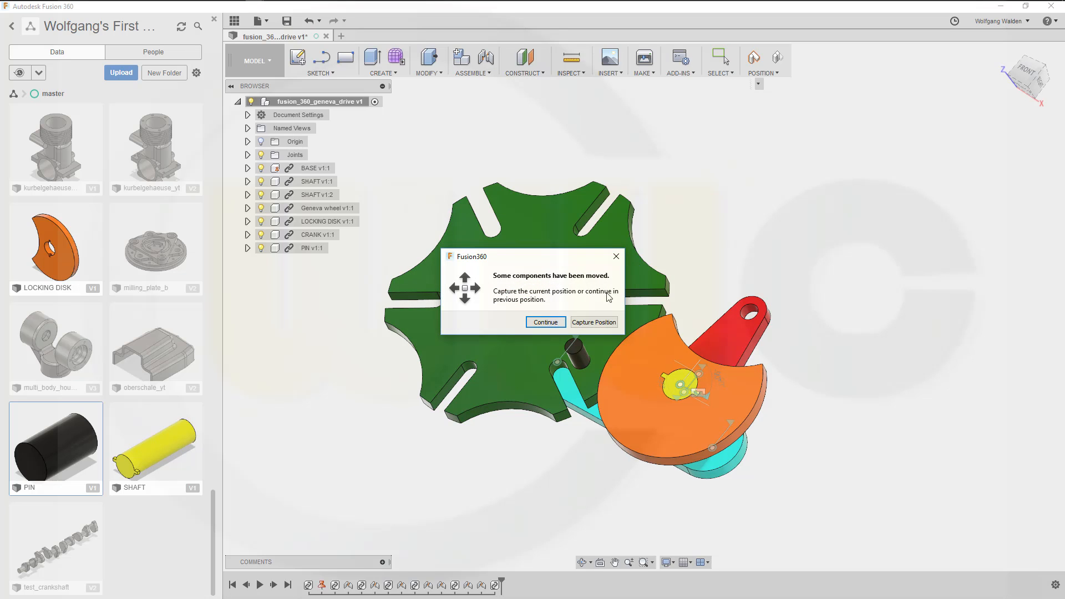
pyautogui.click(592, 322)
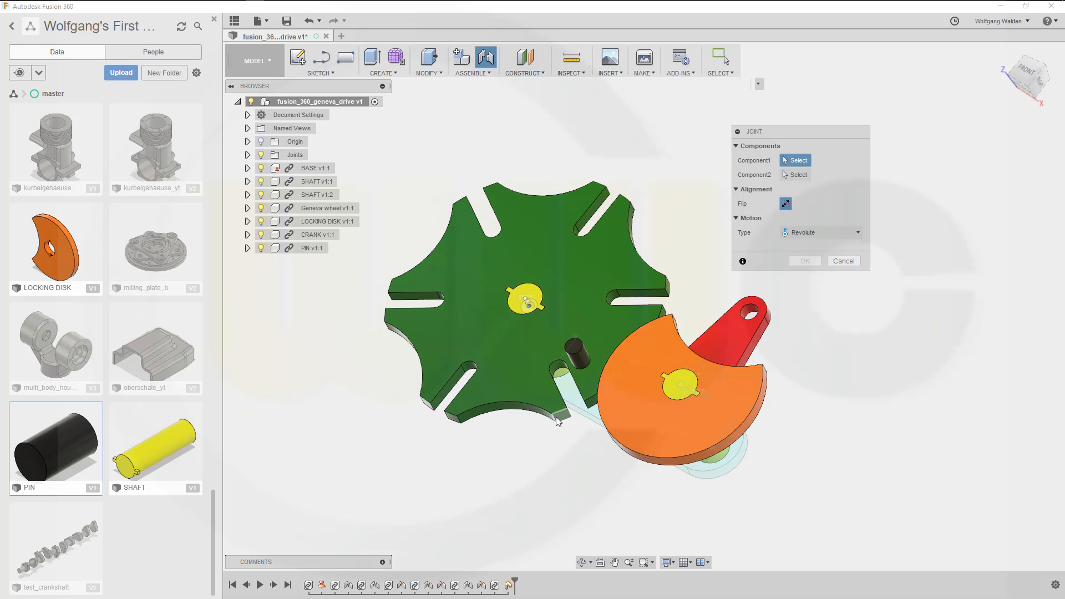
pyautogui.keyDown('shift'); pyautogui.moveTo(625, 323); pyautogui.dragTo(611, 355, button='middle'); pyautogui.keyUp('shift')
pyautogui.scroll(5, 552, 269)
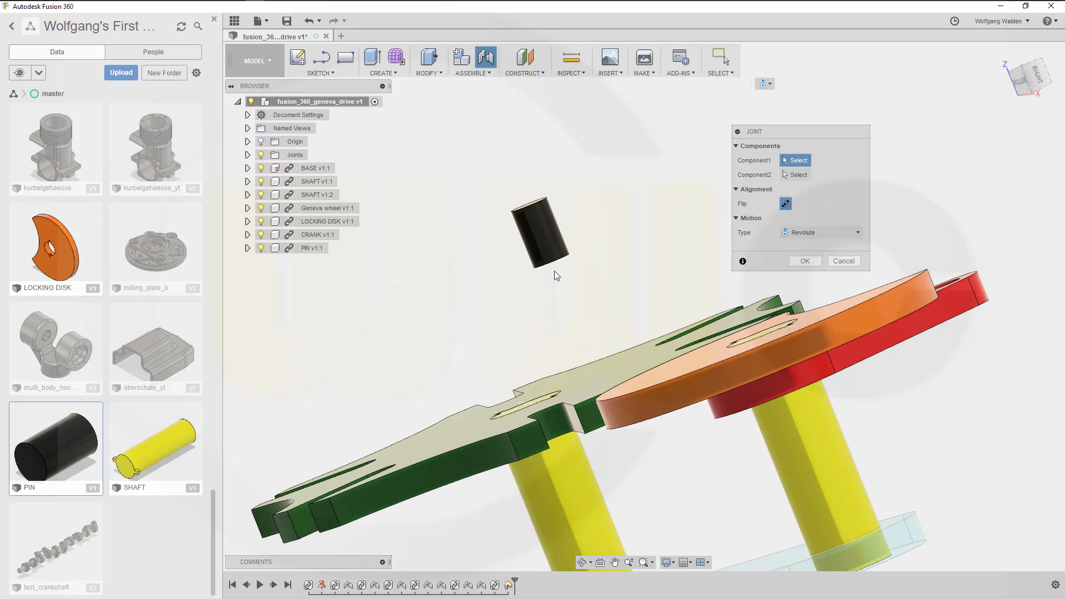
pyautogui.click(559, 266)
# Pick the hole at the crank's free end on its underside as second component and make the pin joint Rigid.
pyautogui.keyDown('shift'); pyautogui.moveTo(956, 393); pyautogui.dragTo(718, 398, button='middle'); pyautogui.keyUp('shift')
pyautogui.scroll(5, 718, 398)
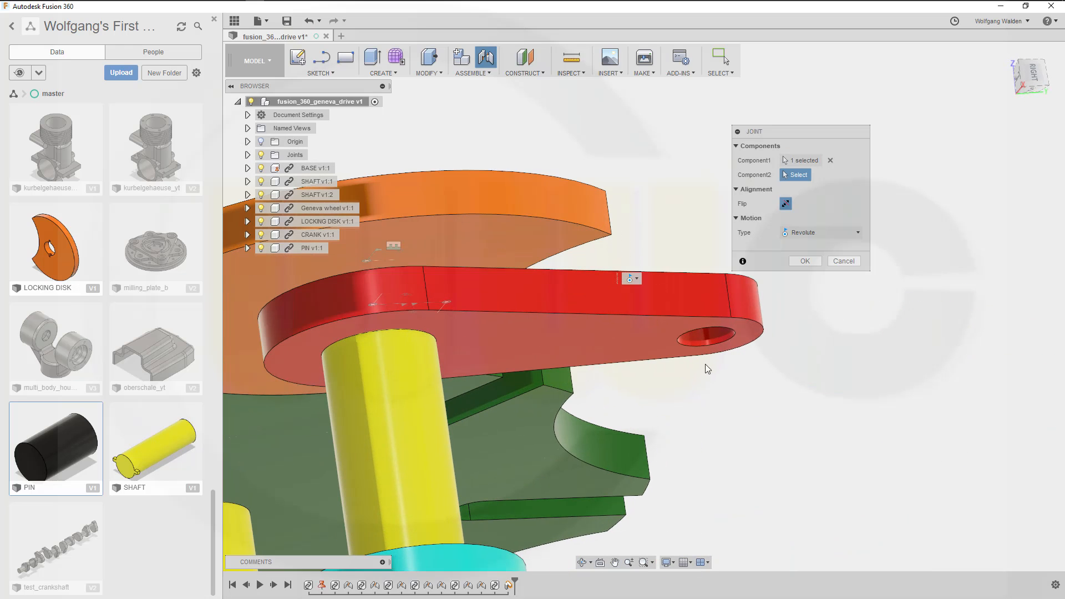
pyautogui.click(711, 344)
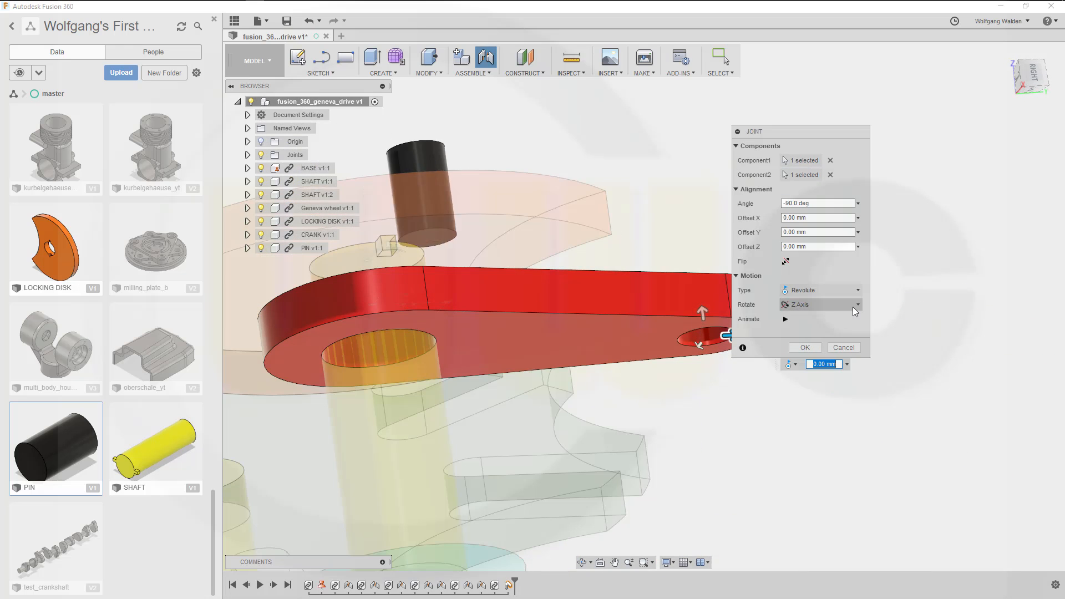
pyautogui.click(854, 290)
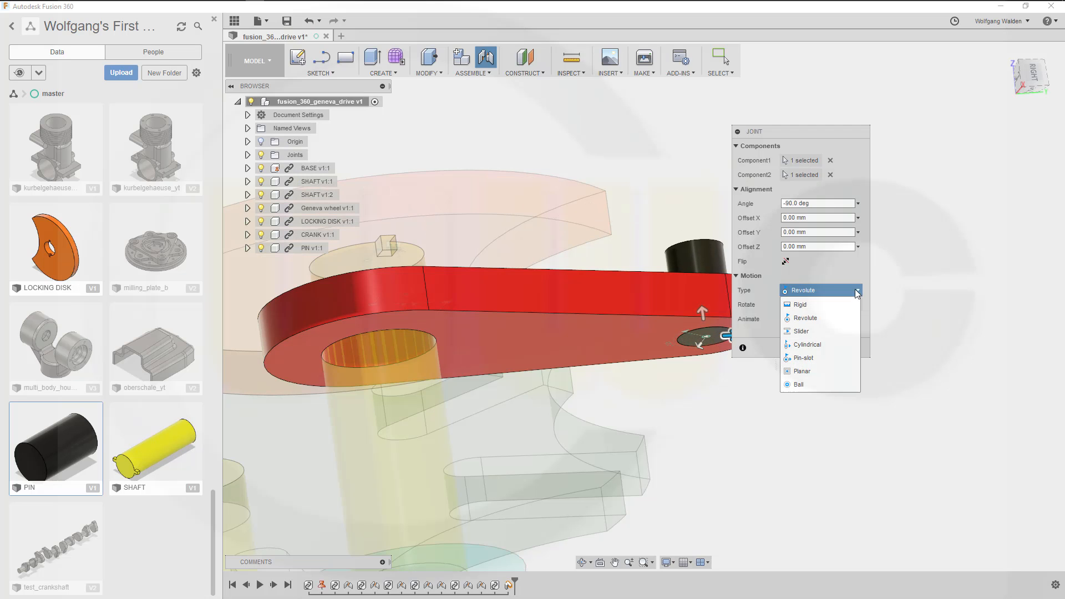
pyautogui.click(826, 304)
pyautogui.click(809, 332)
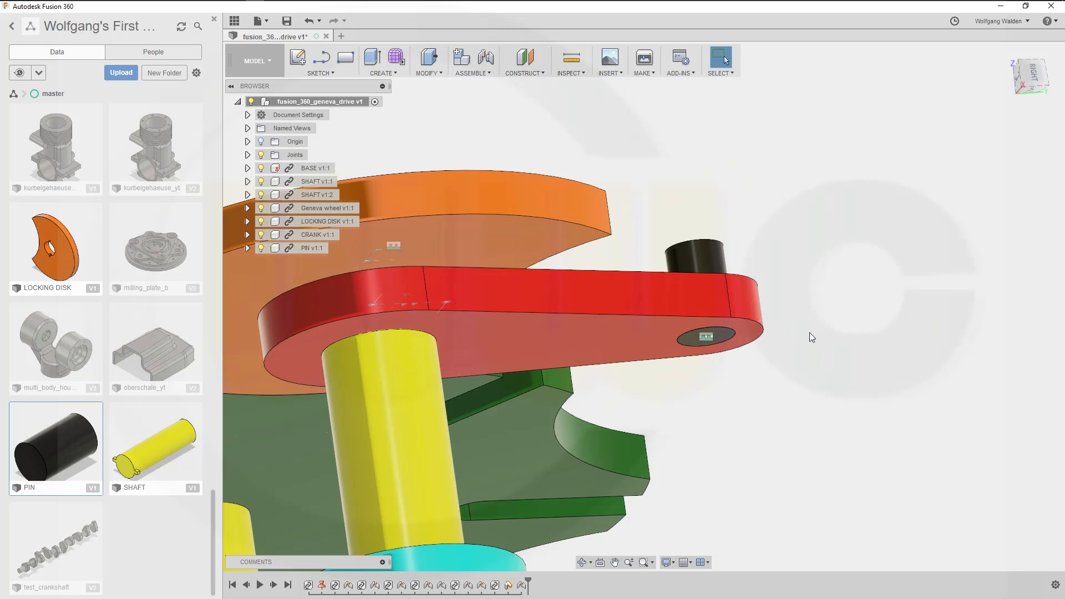
# Hide the project data and turn the locking disk by hand to test the crank and pin movement.
pyautogui.keyDown('shift'); pyautogui.moveTo(638, 371); pyautogui.dragTo(380, 254, button='middle'); pyautogui.keyUp('shift')
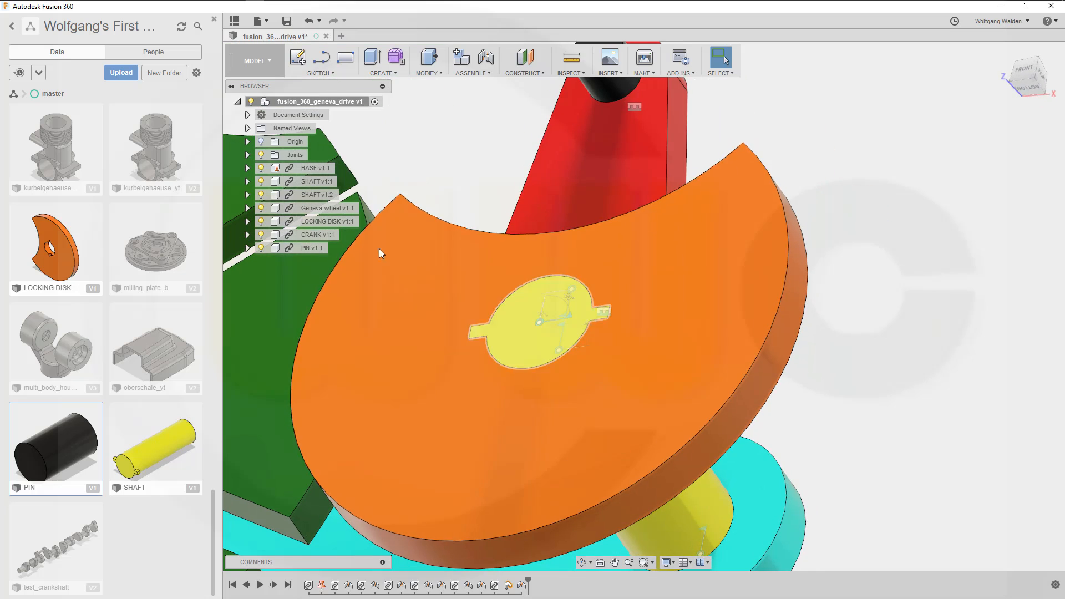
pyautogui.click(213, 21)
pyautogui.keyDown('shift'); pyautogui.moveTo(355, 299); pyautogui.dragTo(628, 340, button='middle'); pyautogui.keyUp('shift')
pyautogui.scroll(-3, 629, 340)
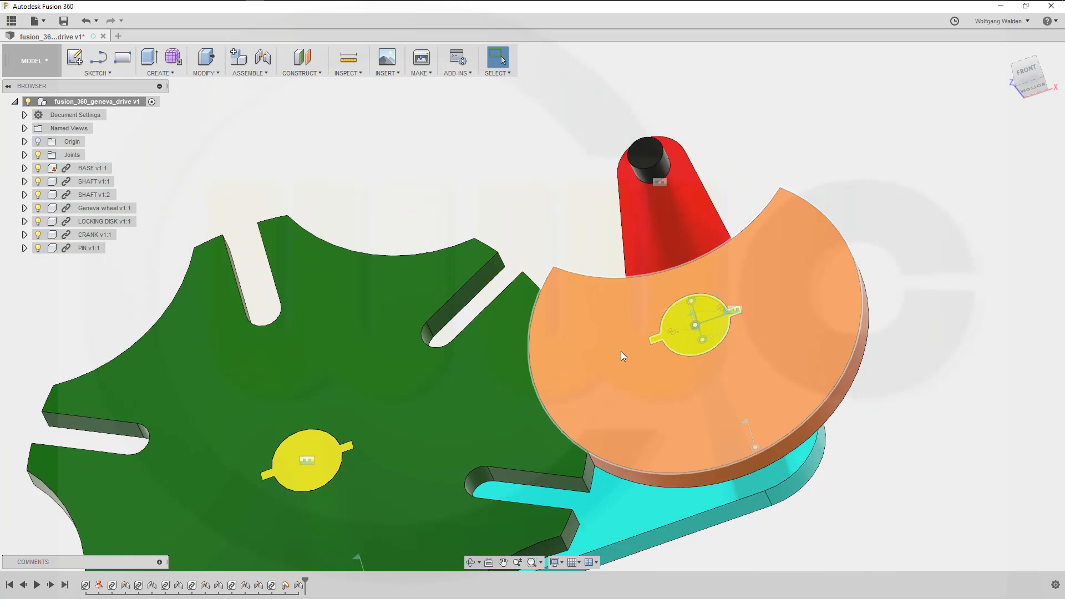
pyautogui.moveTo(600, 321); pyautogui.dragTo(677, 372)
pyautogui.keyDown('shift'); pyautogui.moveTo(678, 371); pyautogui.dragTo(618, 331, button='middle'); pyautogui.keyUp('shift')
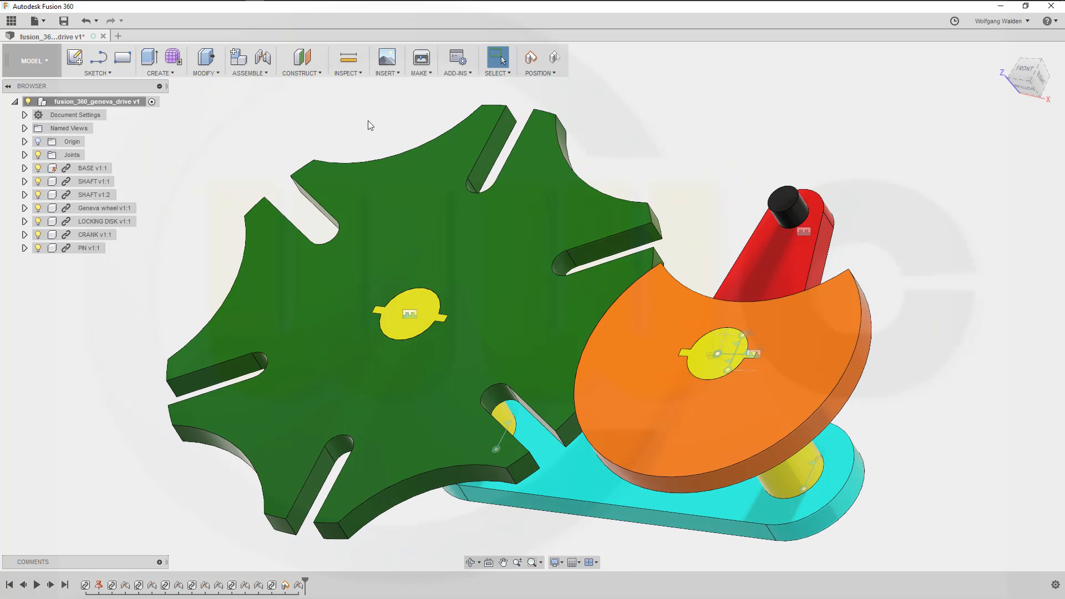
# Enable contact sets and create a new contact set between the Geneva wheel and the pin.
pyautogui.click(266, 74)
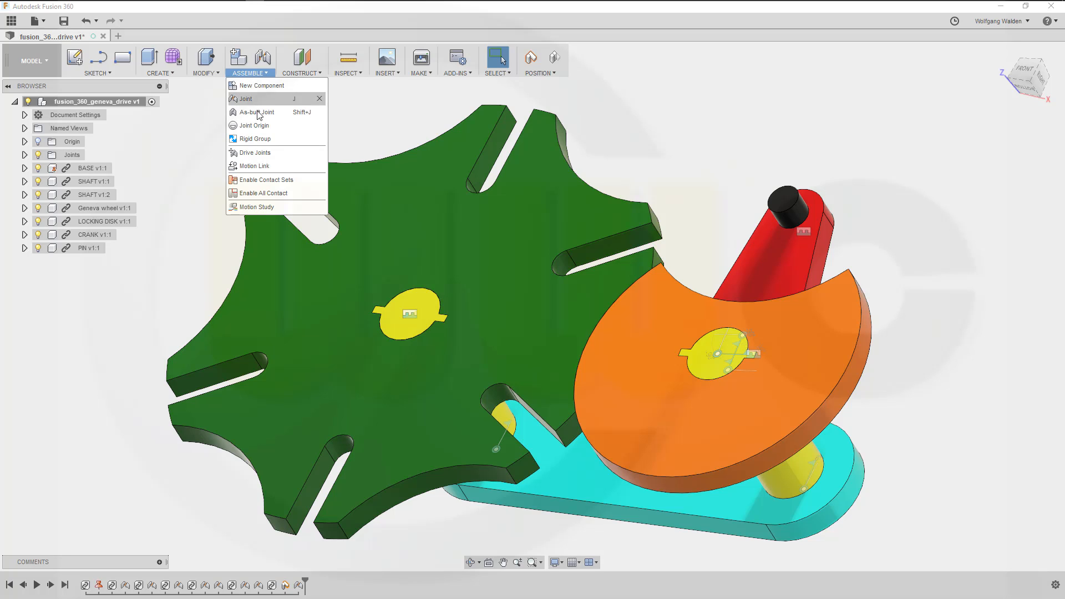
pyautogui.click(261, 181)
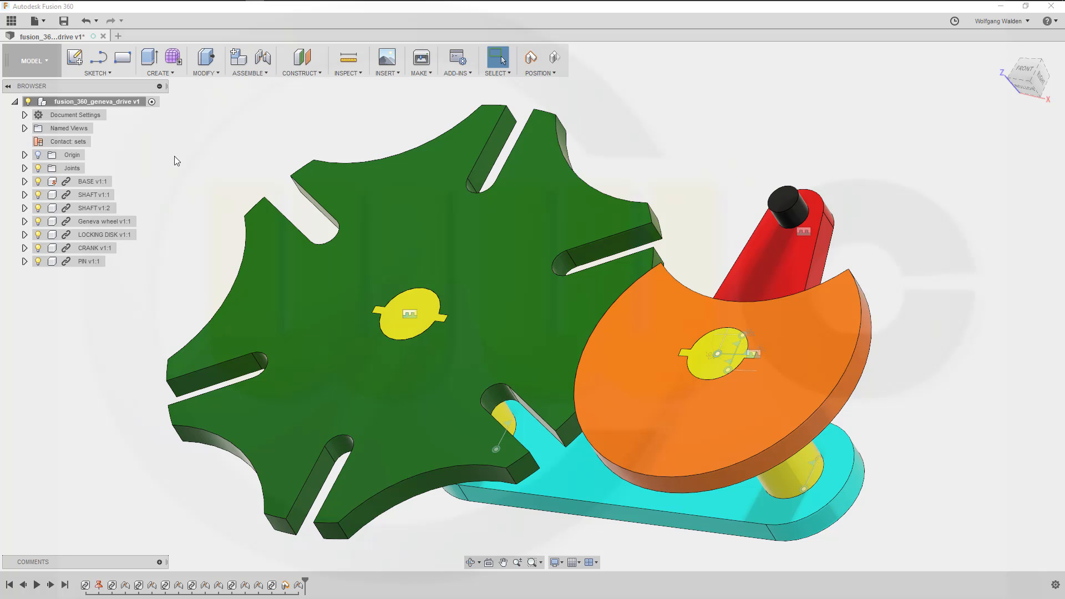
pyautogui.rightClick(71, 142)
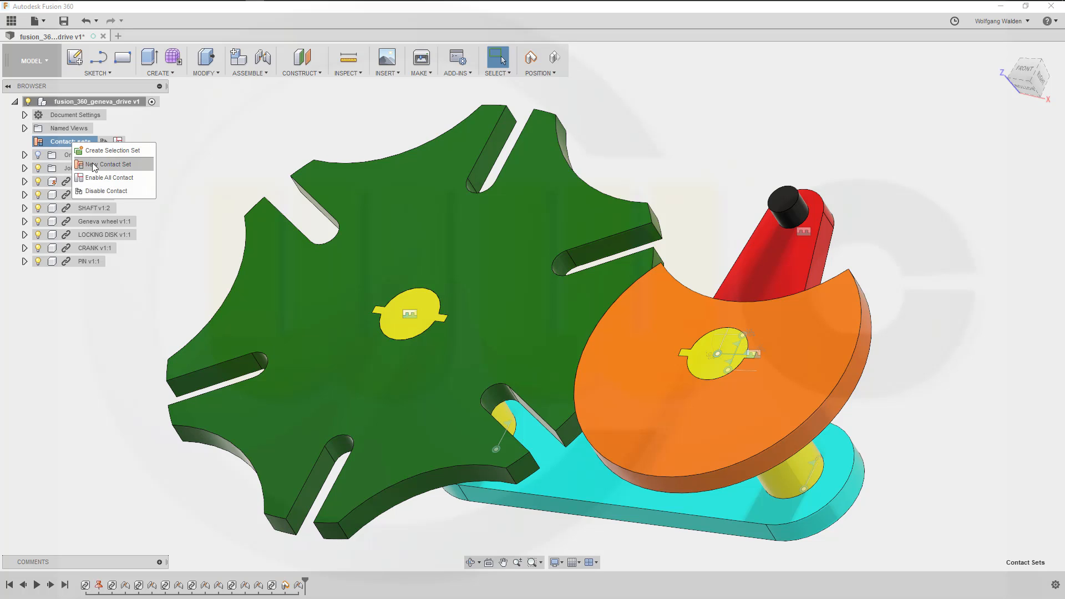
pyautogui.click(94, 165)
pyautogui.click(574, 225)
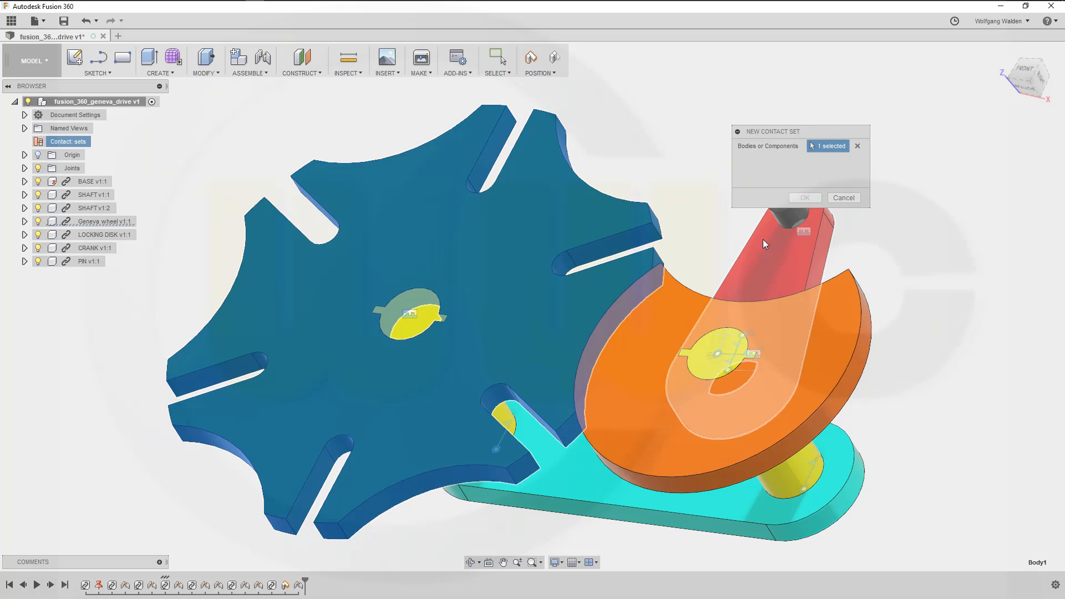
pyautogui.click(787, 217)
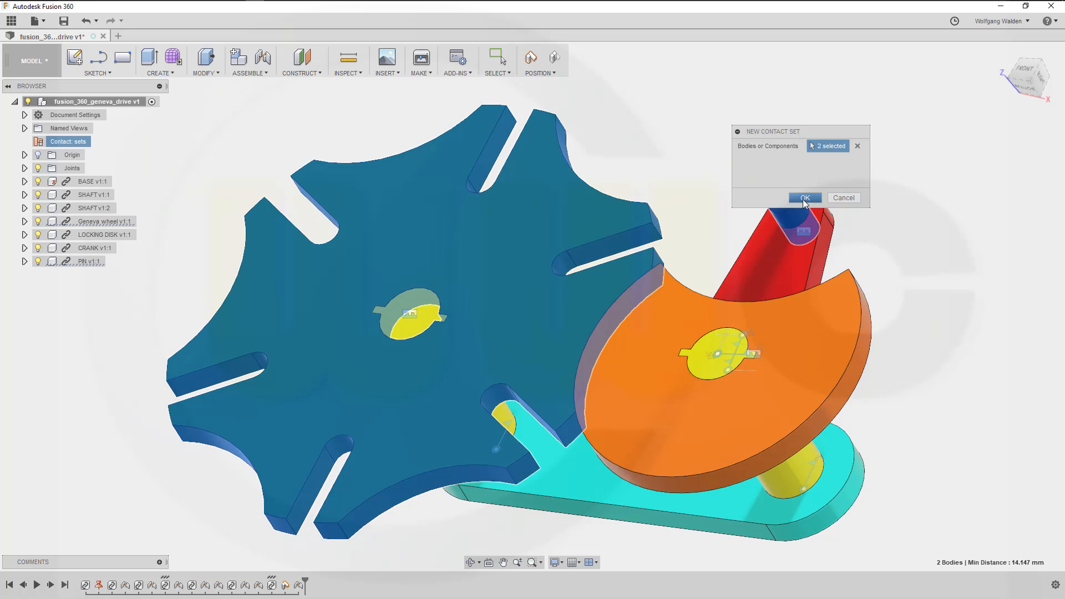
pyautogui.click(805, 198)
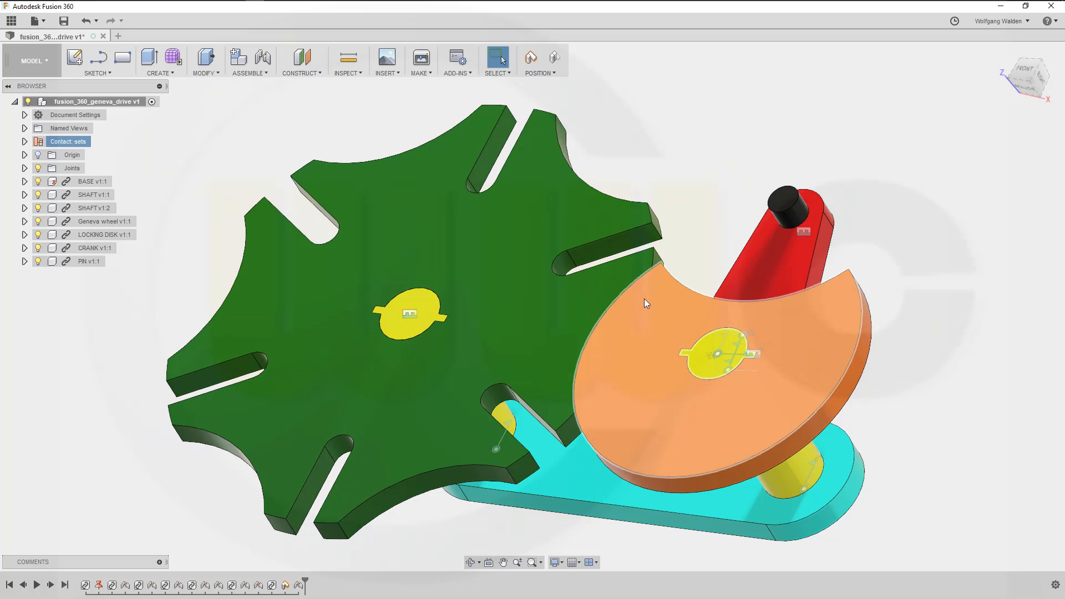
# Turn the locking disk by hand to test the pin's contact with the Geneva wheel's slots.
pyautogui.moveTo(636, 313); pyautogui.dragTo(783, 357)
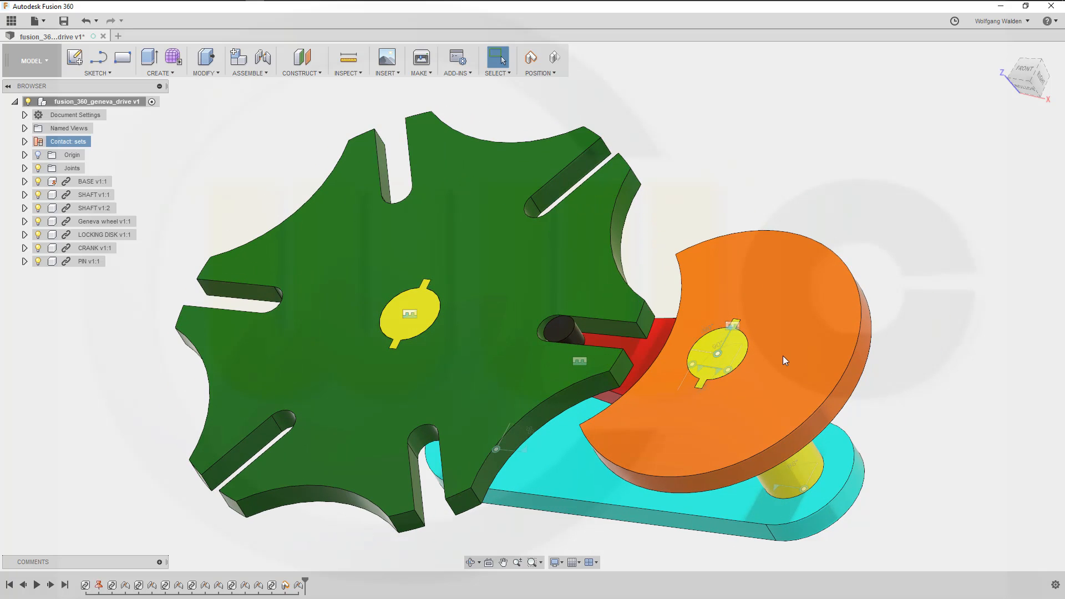
pyautogui.keyDown('shift'); pyautogui.moveTo(239, 156); pyautogui.dragTo(627, 194, button='middle'); pyautogui.keyUp('shift')
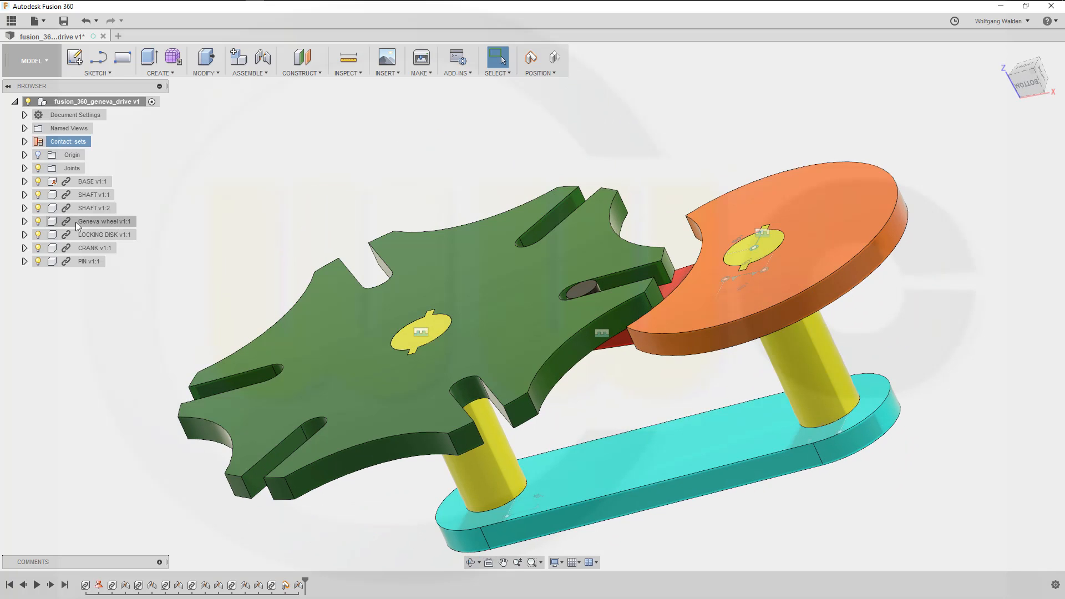
# List the assembly's joints and animate the whole model from the revolute joint Rev2.
pyautogui.click(24, 208)
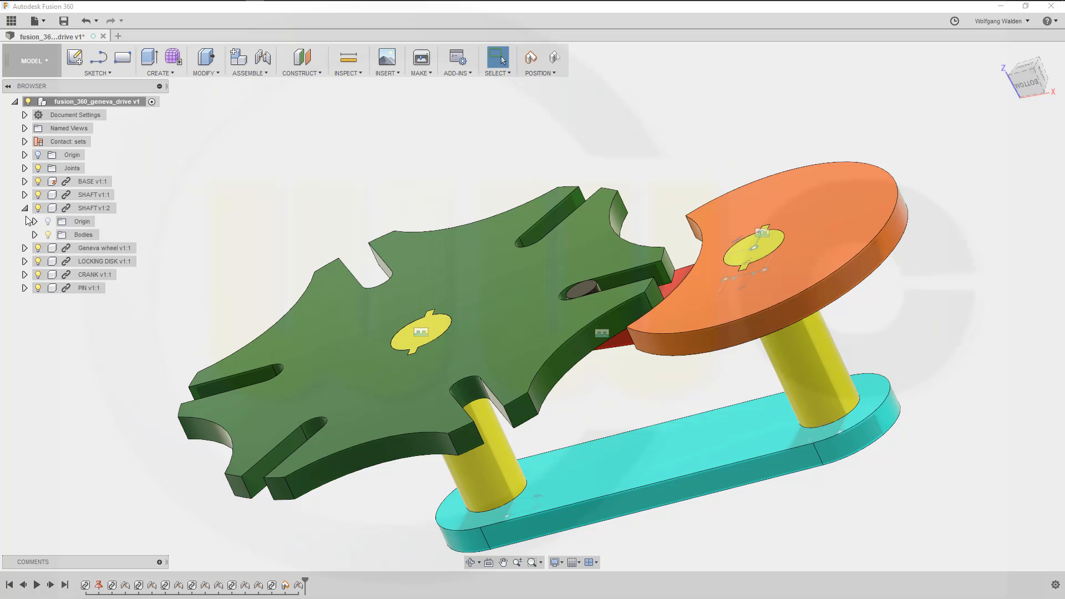
pyautogui.click(24, 208)
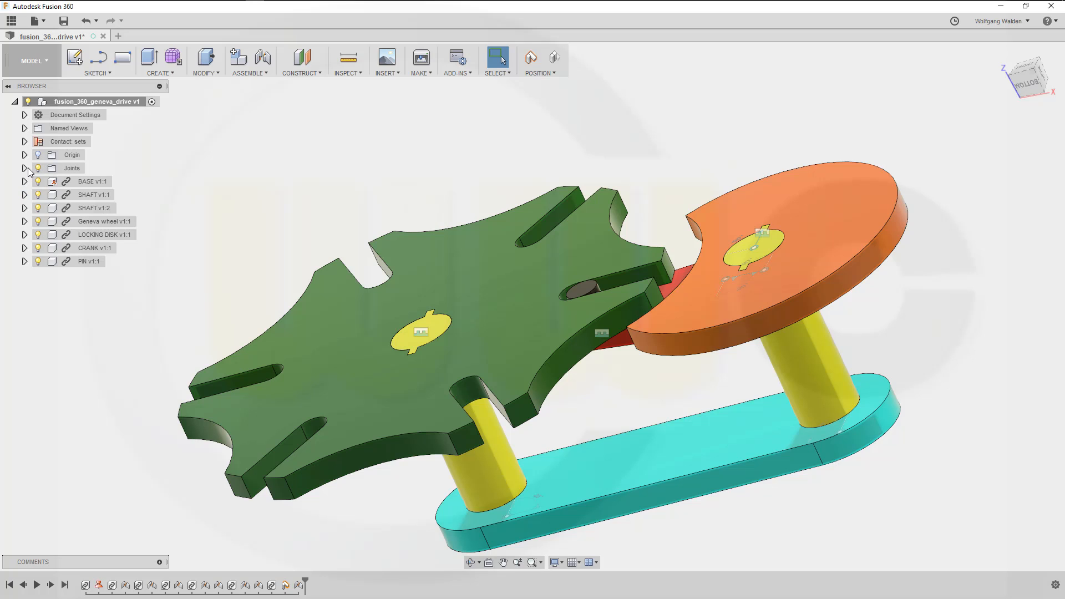
pyautogui.click(25, 168)
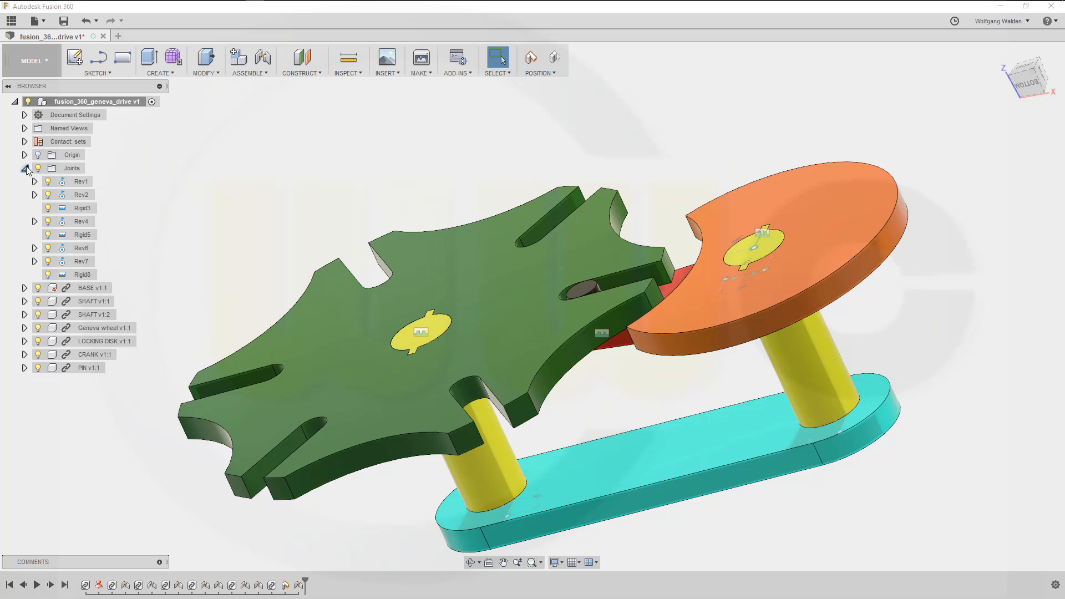
pyautogui.rightClick(79, 196)
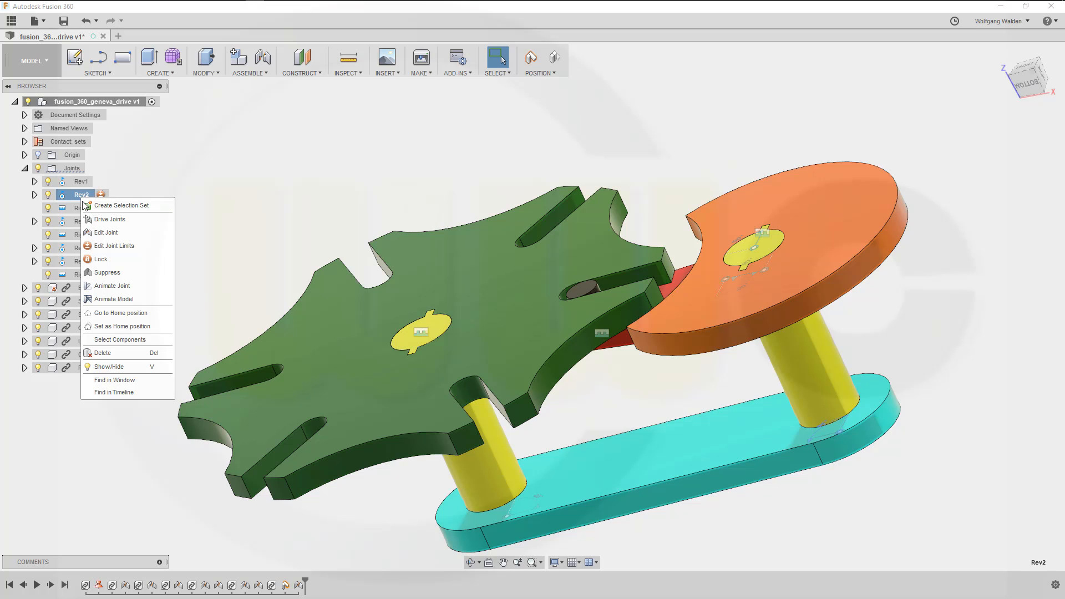
pyautogui.click(115, 295)
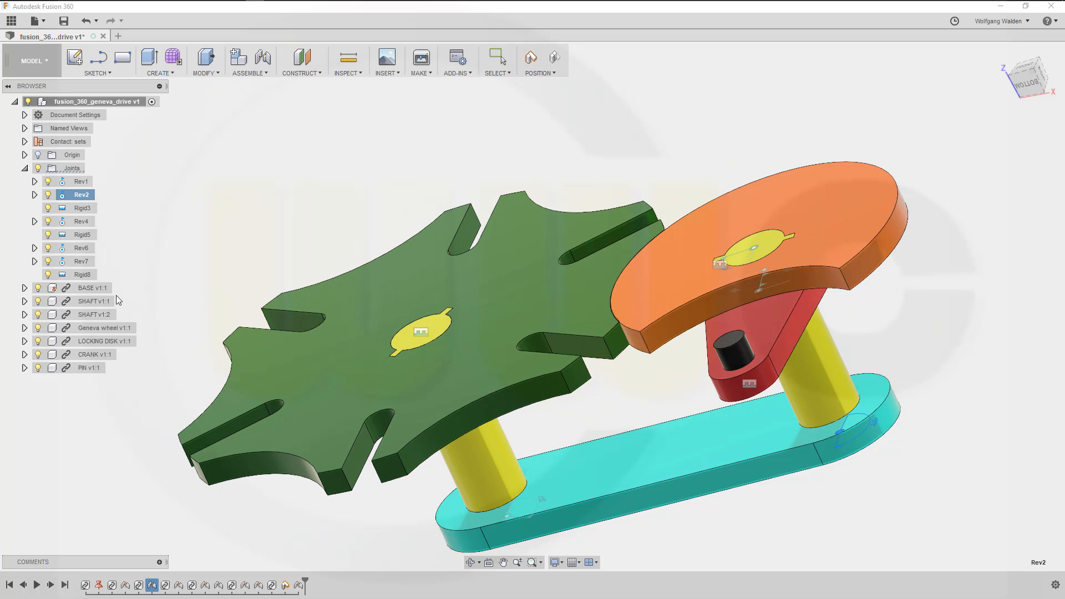